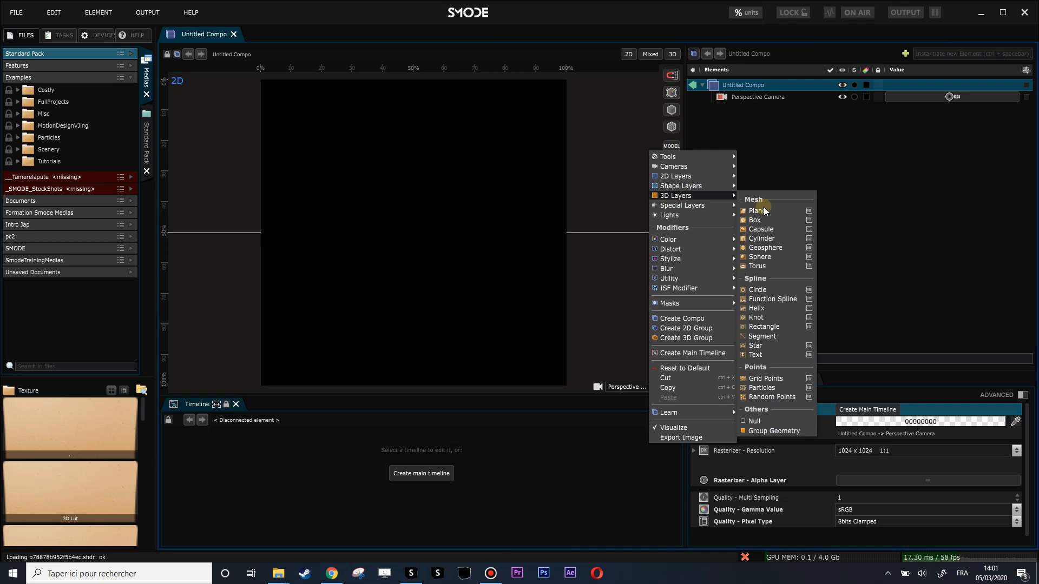
Step: Set the gamma value of the untitled composition to Linear
{"action": "left_click_drag", "start_coordinate": [508, 178], "coordinate": [470, 272]}
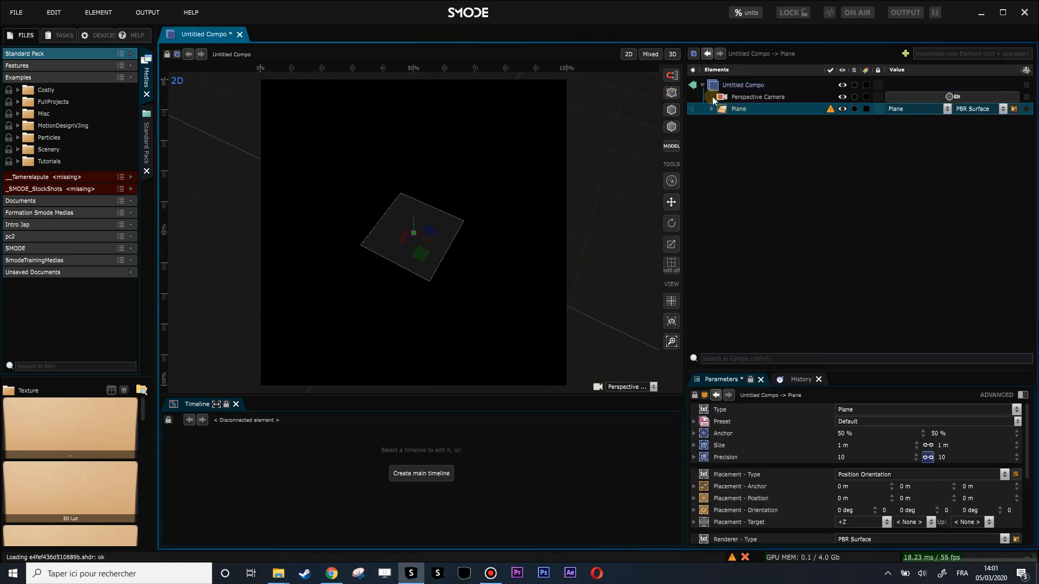
{"action": "left_click", "coordinate": [728, 85]}
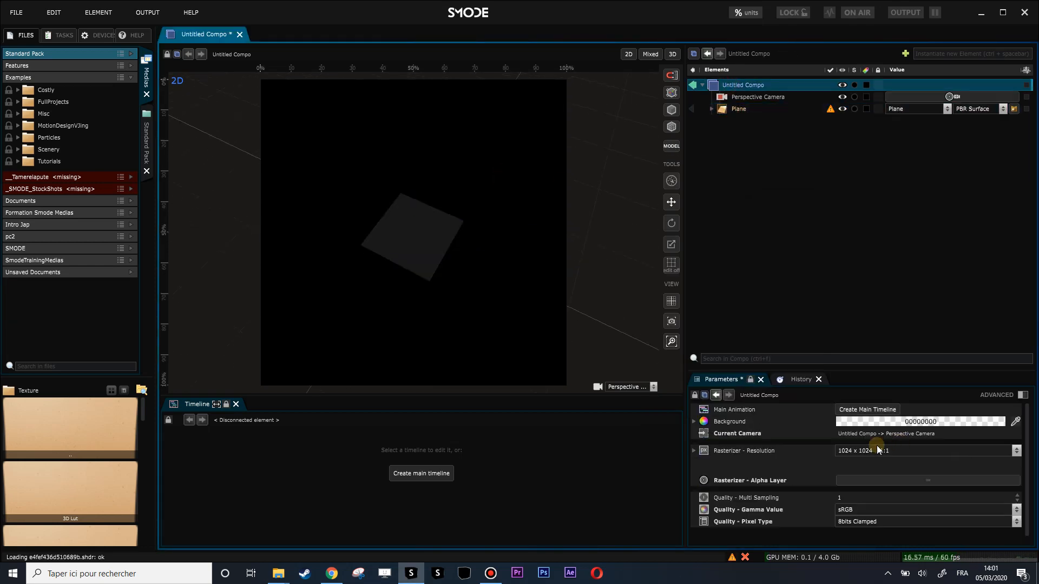
{"action": "left_click", "coordinate": [861, 509]}
{"action": "left_click", "coordinate": [856, 534]}
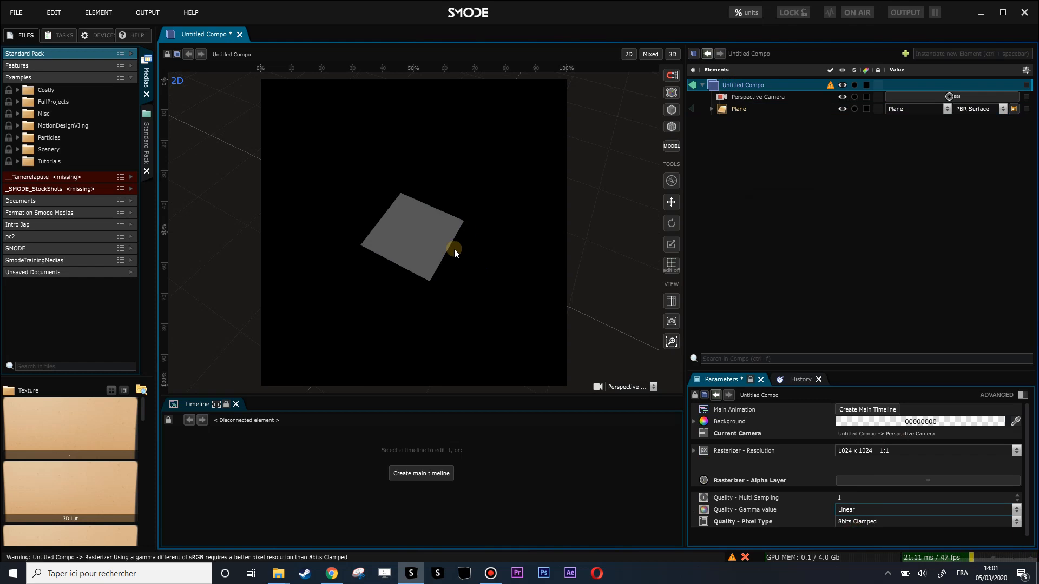
Step: Show the plane in the 3D view with the perspective camera and the grid hidden
{"action": "scroll", "coordinate": [455, 252], "scroll_direction": "up", "scroll_amount": 4}
{"action": "left_click", "coordinate": [673, 54]}
{"action": "scroll", "coordinate": [482, 251], "scroll_direction": "up", "scroll_amount": 6}
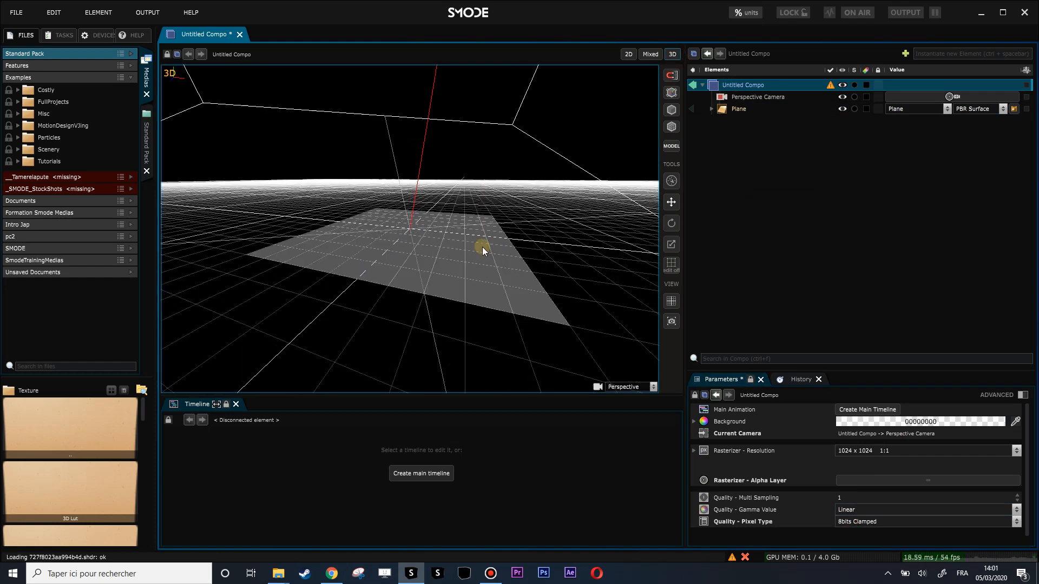
{"action": "left_click", "coordinate": [757, 96]}
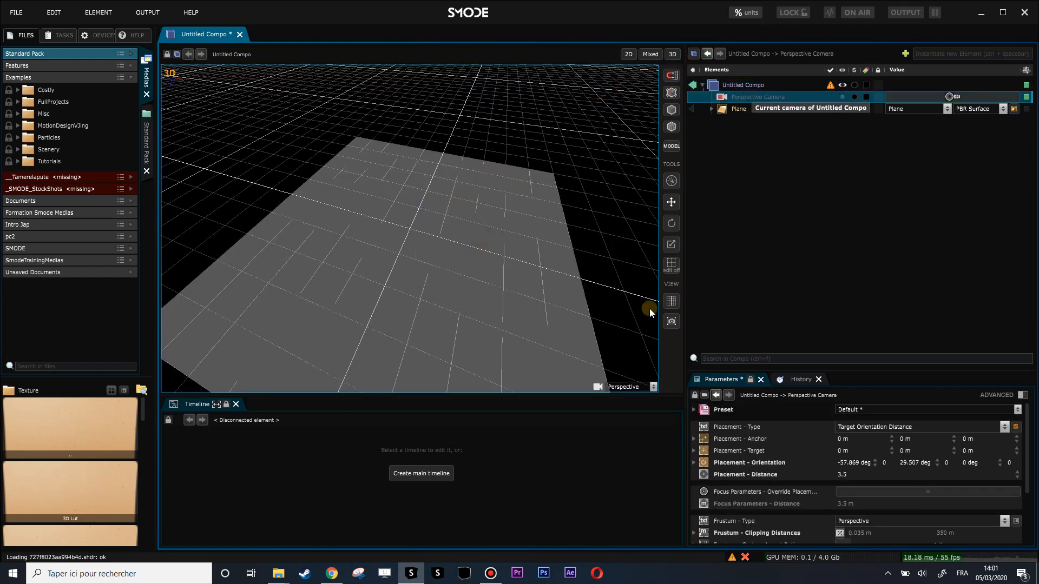
{"action": "left_click", "coordinate": [671, 301]}
{"action": "scroll", "coordinate": [475, 238], "scroll_direction": "down", "scroll_amount": 3}
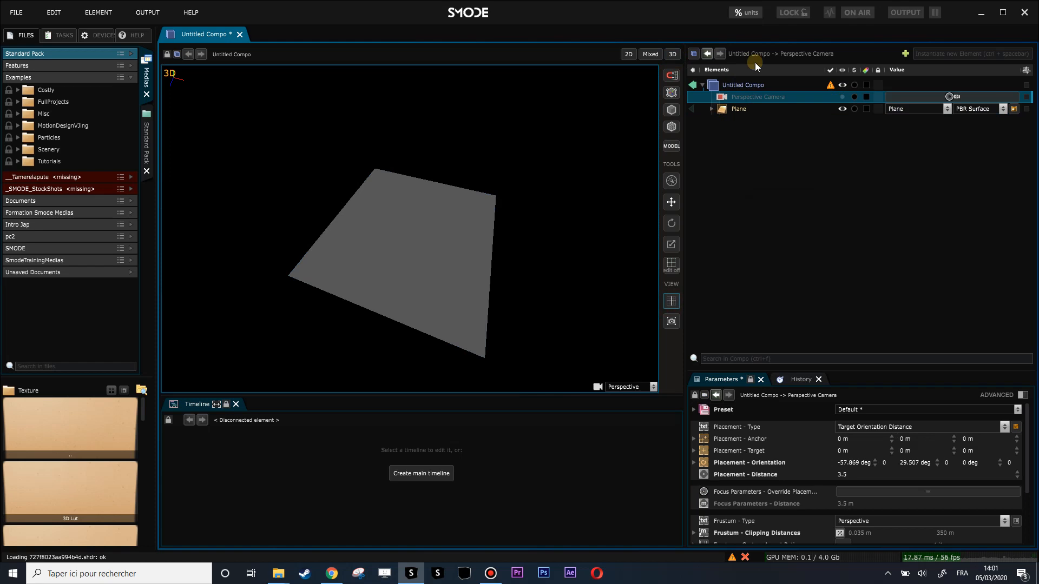
Step: Add a surface renderer to the plane and delete its default surface
{"action": "left_click", "coordinate": [710, 110]}
{"action": "right_click", "coordinate": [725, 111]}
{"action": "mouse_move", "coordinate": [625, 235]}
{"action": "left_click", "coordinate": [749, 248]}
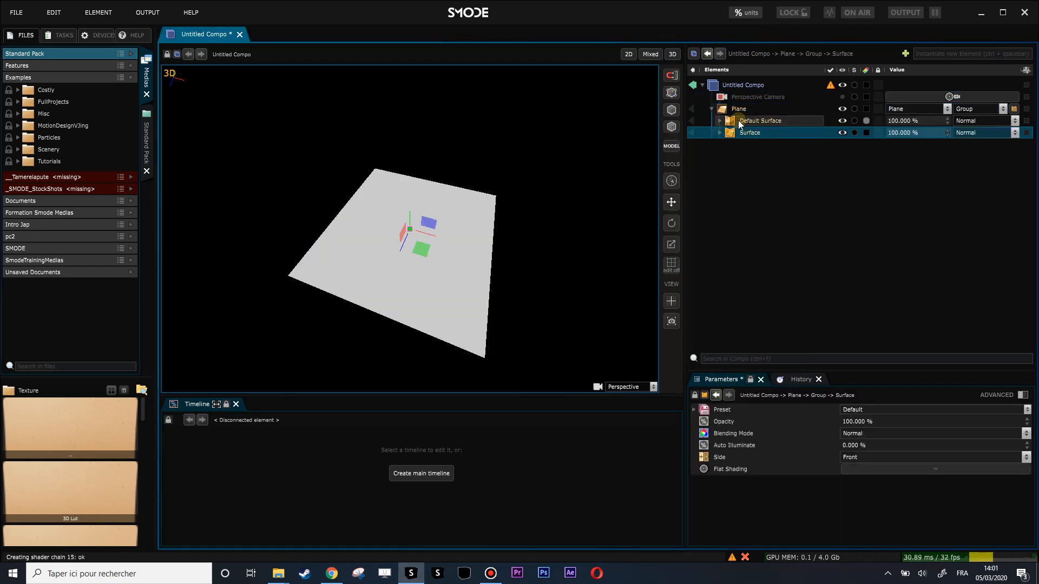
{"action": "left_click", "coordinate": [739, 120]}
{"action": "key", "text": "Delete"}
Step: Set the gamma value of the untitled composition to sRGB
{"action": "left_click", "coordinate": [733, 87]}
{"action": "left_click", "coordinate": [879, 511]}
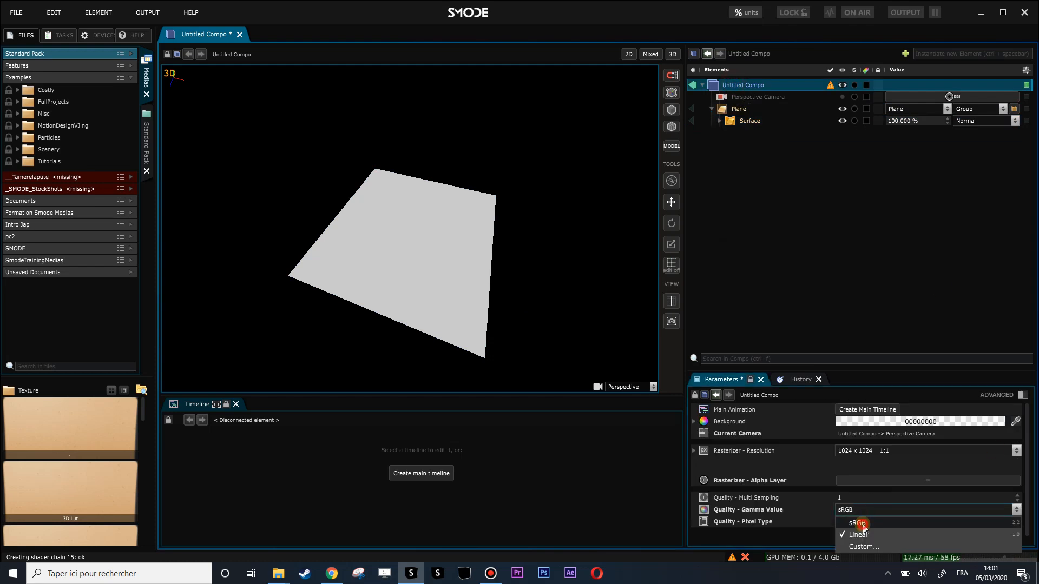
{"action": "left_click", "coordinate": [862, 524]}
{"action": "scroll", "coordinate": [476, 282], "scroll_direction": "up", "scroll_amount": 3}
{"action": "left_click_drag", "start_coordinate": [509, 294], "coordinate": [494, 250]}
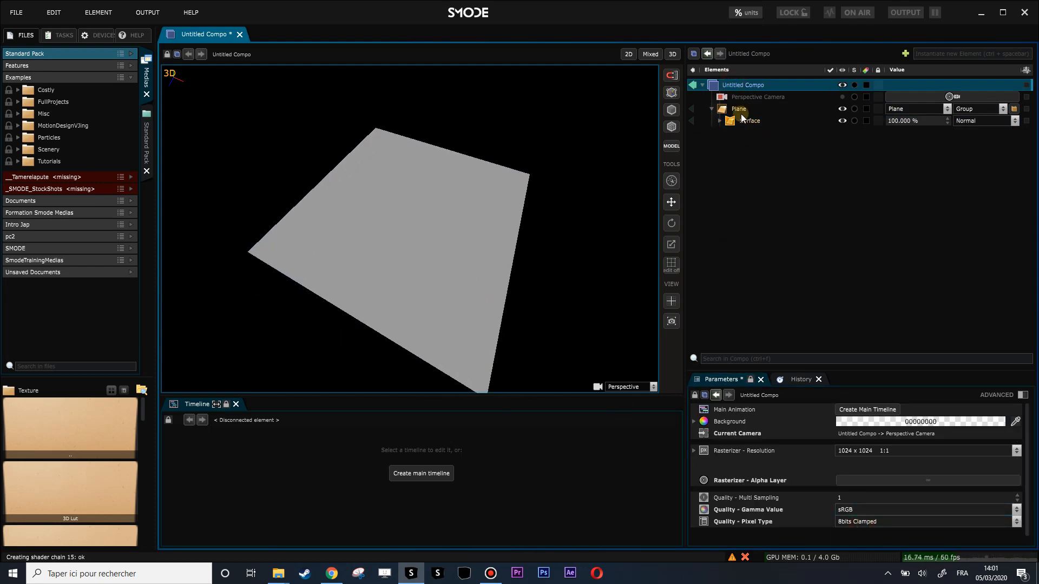
Step: Add a 3D Transform to the plane with a Y translation of 0.1 m
{"action": "left_click", "coordinate": [741, 115]}
{"action": "right_click", "coordinate": [725, 121]}
{"action": "mouse_move", "coordinate": [677, 187]}
{"action": "left_click", "coordinate": [749, 190]}
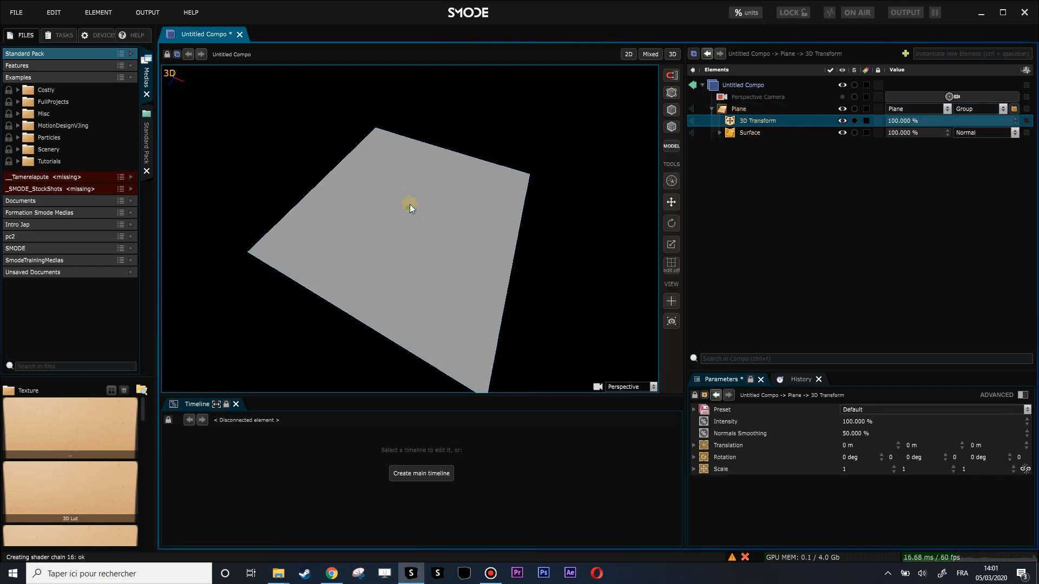
{"action": "left_click_drag", "start_coordinate": [912, 448], "coordinate": [907, 428]}
Step: Add a Layer mask to the plane's 3D Transform
{"action": "right_click", "coordinate": [749, 128]}
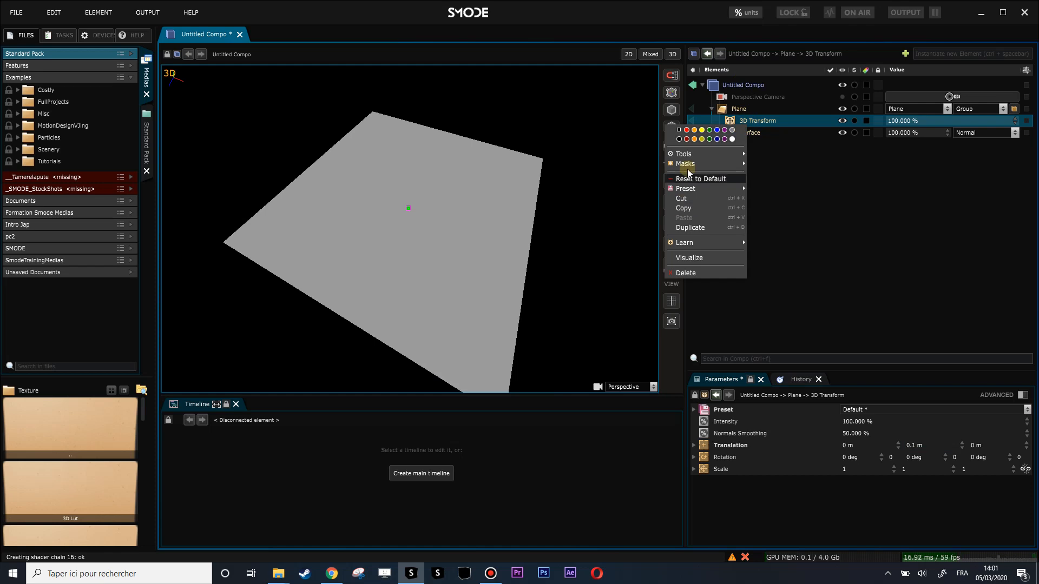
{"action": "mouse_move", "coordinate": [714, 163]}
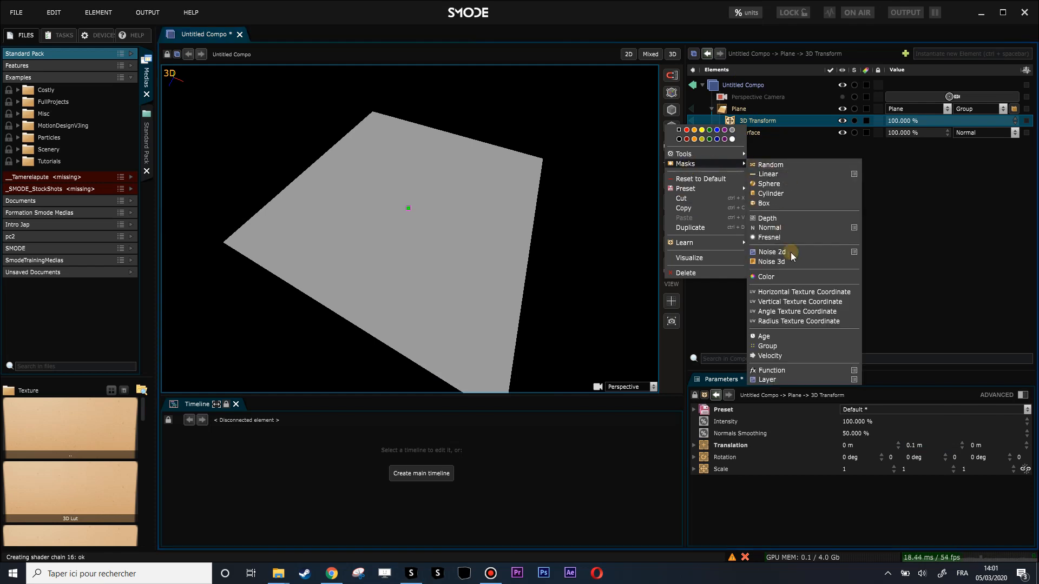
{"action": "left_click", "coordinate": [772, 370]}
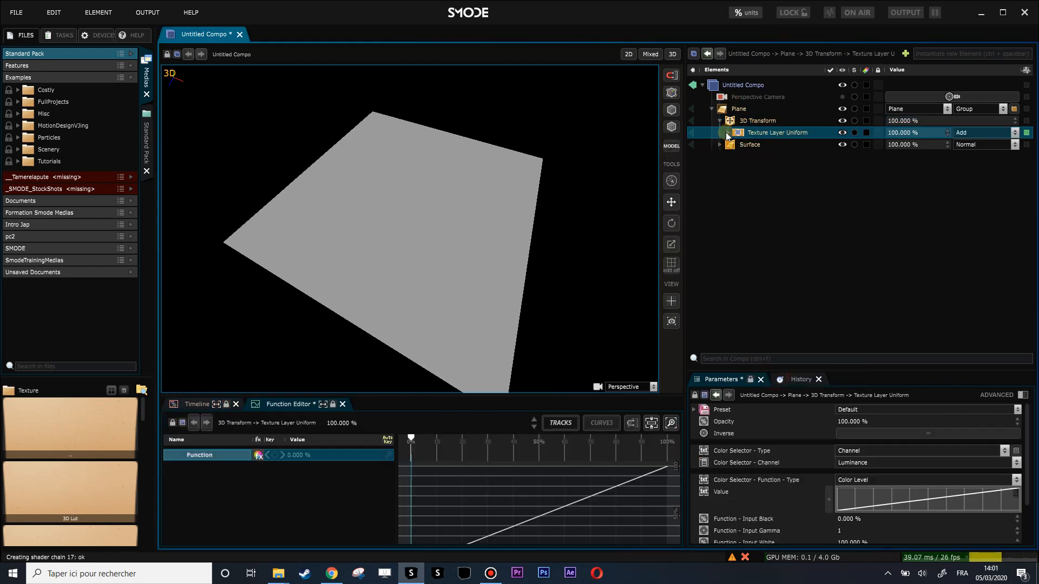
Step: Group the mask's uniform generator into a compo and make that compo a shared element
{"action": "left_click", "coordinate": [728, 134]}
{"action": "left_click", "coordinate": [759, 169]}
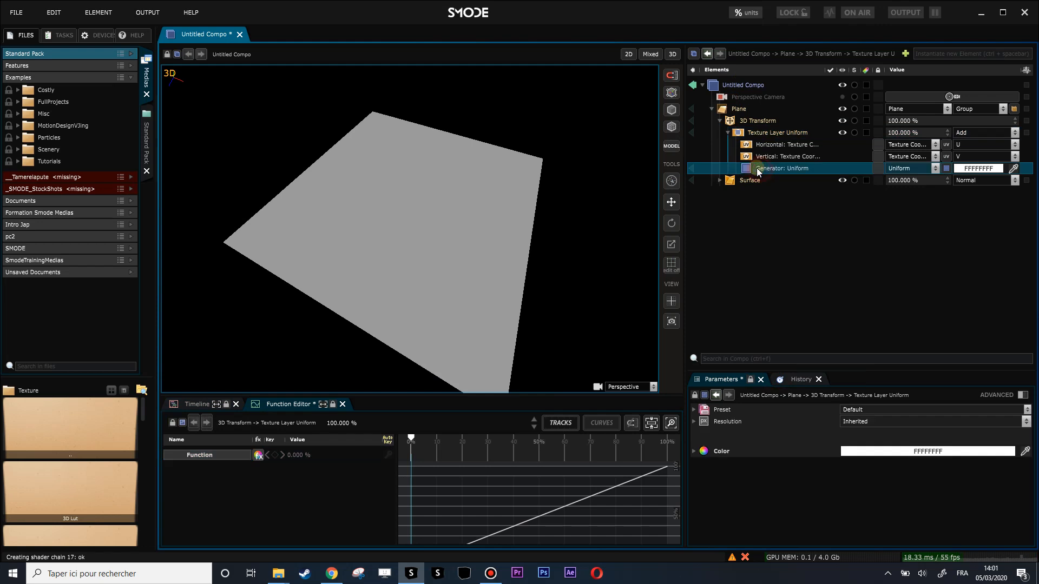
{"action": "key", "text": "ctrl+g"}
{"action": "left_click", "coordinate": [736, 169]}
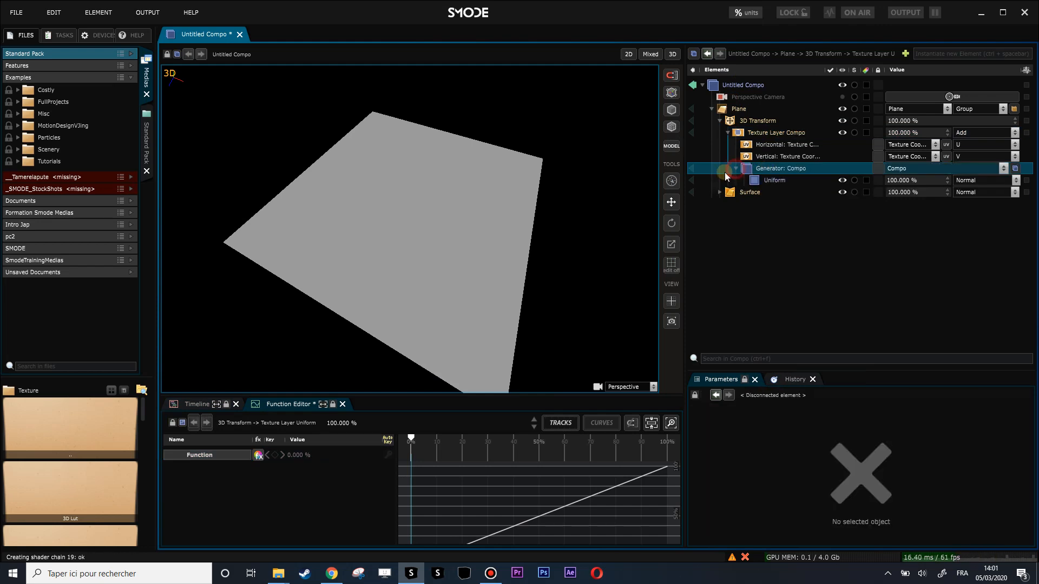
{"action": "right_click", "coordinate": [758, 171]}
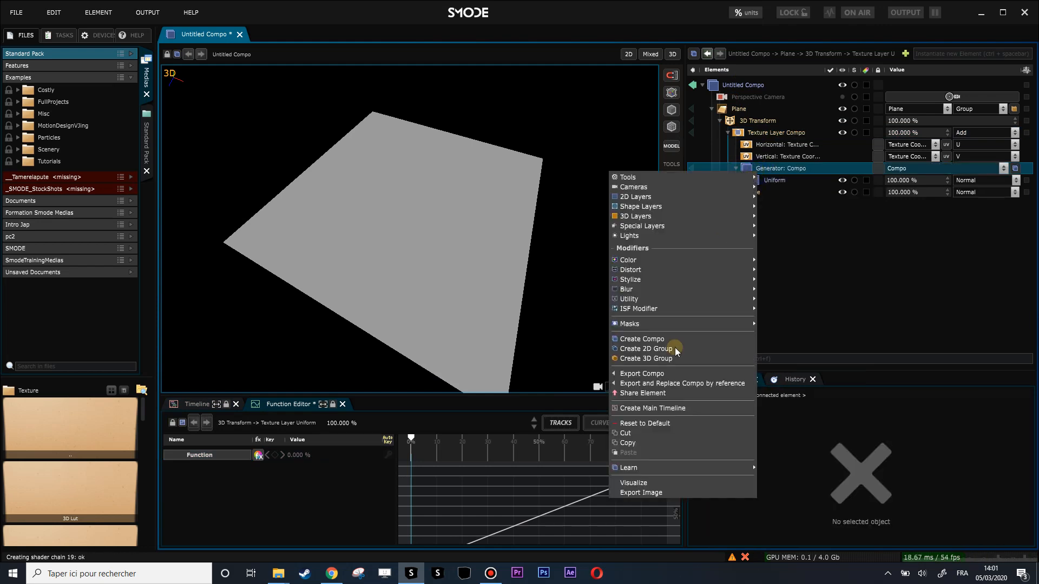
{"action": "left_click", "coordinate": [657, 394]}
Step: Return to the 2D view and reframe the plane through the perspective camera at an angle
{"action": "left_click", "coordinate": [629, 55]}
{"action": "left_click", "coordinate": [445, 247]}
{"action": "left_click", "coordinate": [741, 108]}
{"action": "mouse_move", "coordinate": [449, 207]}
{"action": "left_mouse_down"}
{"action": "mouse_move", "coordinate": [452, 151]}
{"action": "mouse_move", "coordinate": [465, 205]}
{"action": "left_mouse_up"}
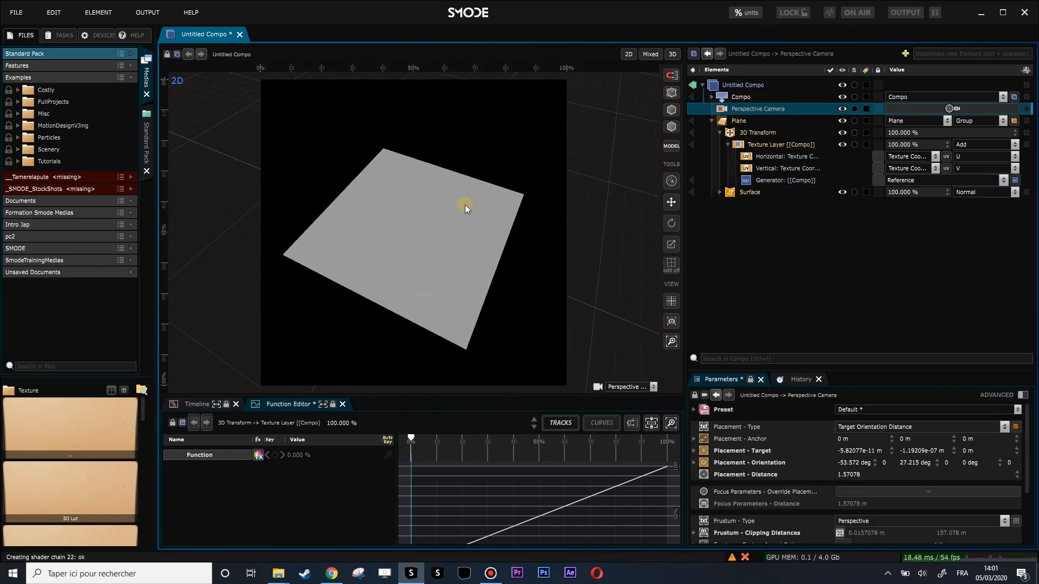
{"action": "left_click_drag", "start_coordinate": [462, 262], "coordinate": [477, 269]}
Step: Place a reference layer of the shared compo in the composition and shrink it near the canvas's upper-left corner
{"action": "left_click", "coordinate": [713, 120]}
{"action": "left_click_drag", "start_coordinate": [729, 148], "coordinate": [728, 151]}
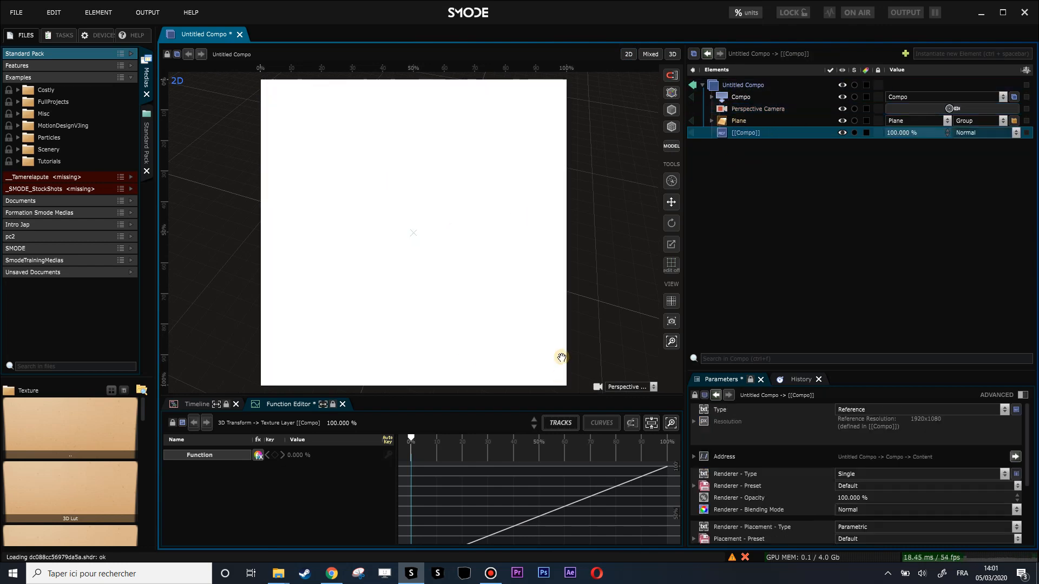
{"action": "scroll", "coordinate": [537, 280], "scroll_direction": "down", "scroll_amount": 1}
{"action": "scroll", "coordinate": [558, 247], "scroll_direction": "down", "scroll_amount": 2}
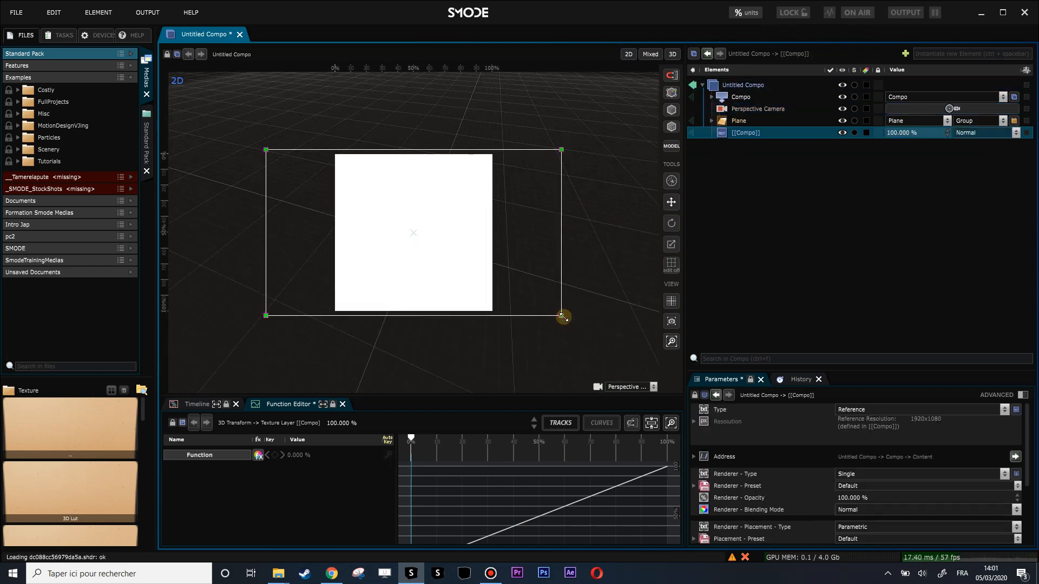
{"action": "left_click_drag", "start_coordinate": [560, 316], "coordinate": [404, 184]}
{"action": "scroll", "coordinate": [413, 195], "scroll_direction": "up", "scroll_amount": 3}
{"action": "left_click_drag", "start_coordinate": [441, 234], "coordinate": [454, 258]}
Step: Set the shared compo's resolution to 1024 x 1024
{"action": "left_click", "coordinate": [733, 98]}
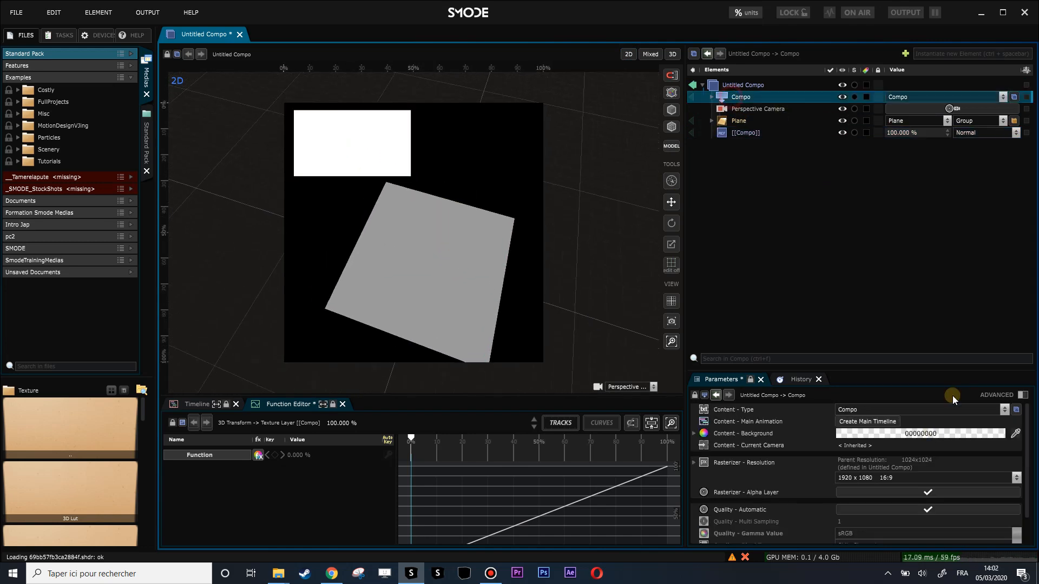
{"action": "left_click", "coordinate": [906, 479]}
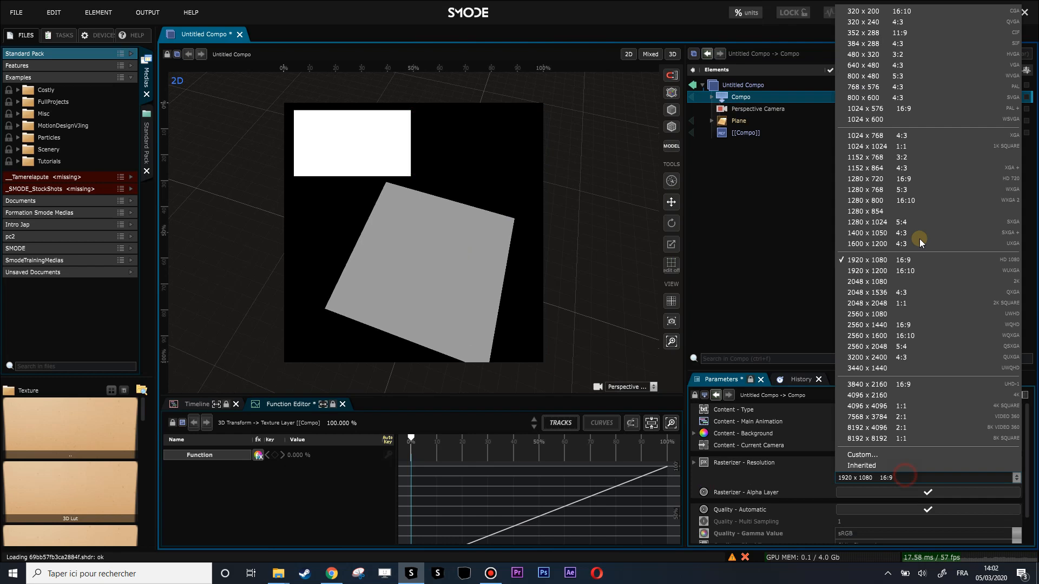
{"action": "left_click", "coordinate": [879, 148]}
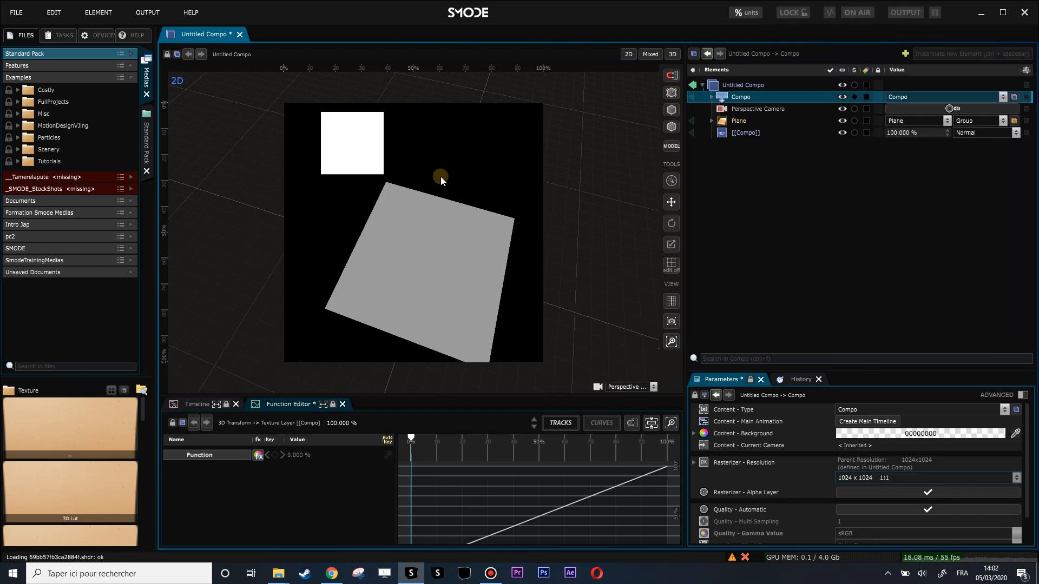
Step: Add a gradient layer to the shared compo and set its type to Linear
{"action": "left_click", "coordinate": [719, 100]}
{"action": "right_click", "coordinate": [720, 98]}
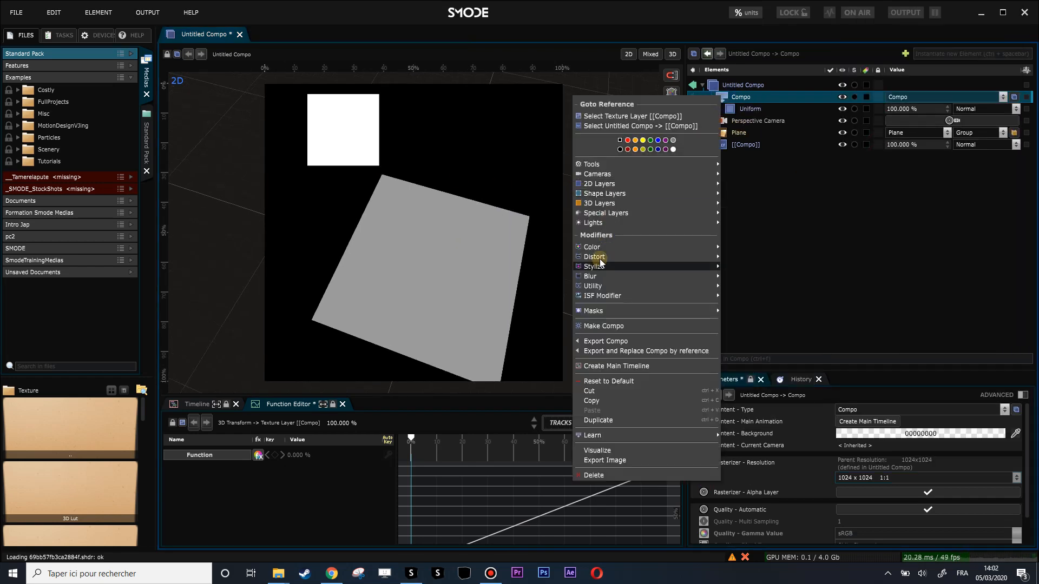
{"action": "mouse_move", "coordinate": [607, 187]}
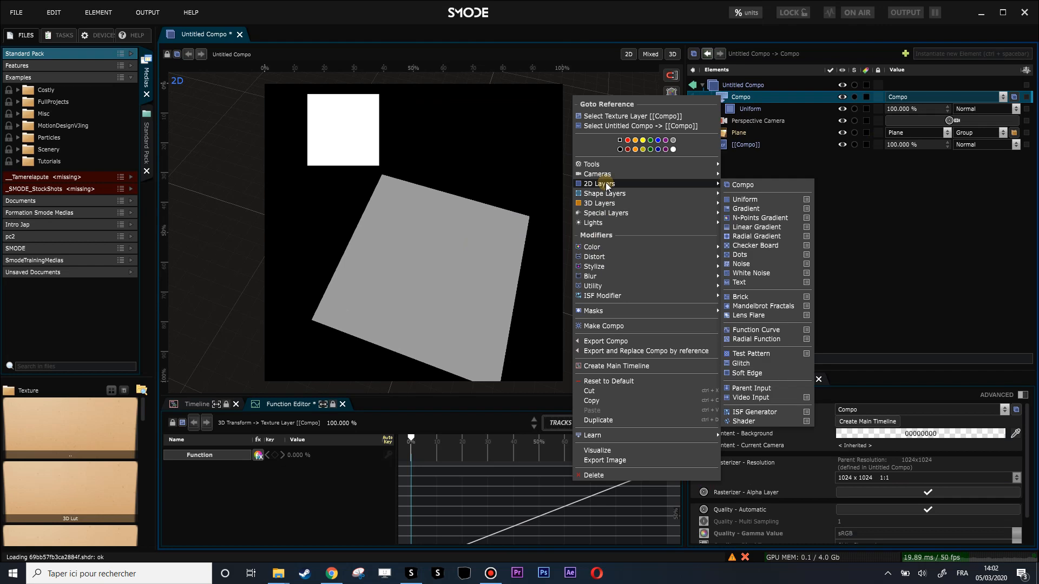
{"action": "left_click", "coordinate": [762, 208]}
{"action": "left_click", "coordinate": [942, 464]}
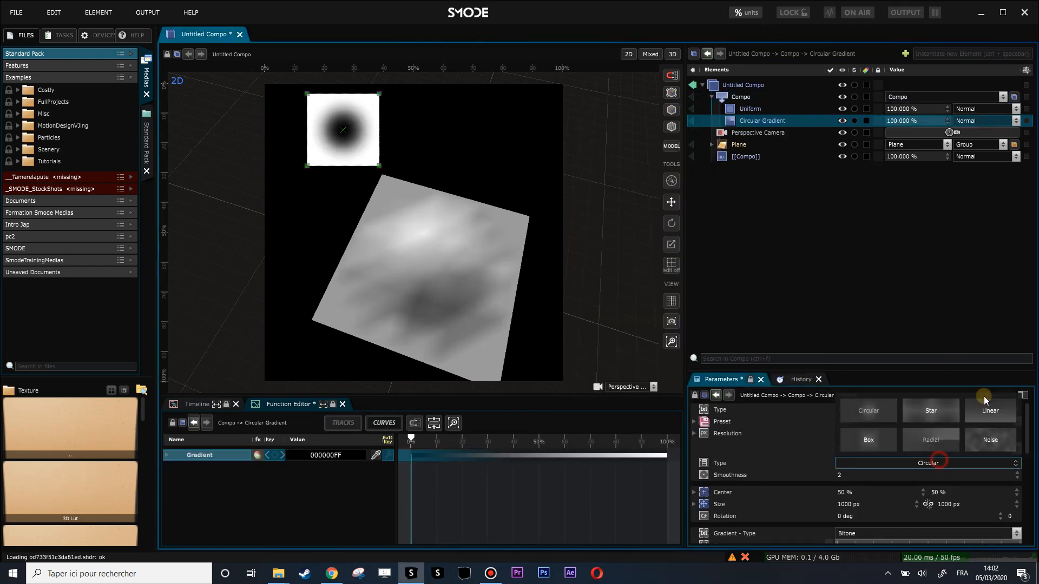
{"action": "left_click", "coordinate": [983, 414]}
Step: Increase the Y translation of the plane's 3D Transform to exaggerate the displacement
{"action": "left_click_drag", "start_coordinate": [476, 239], "coordinate": [424, 193]}
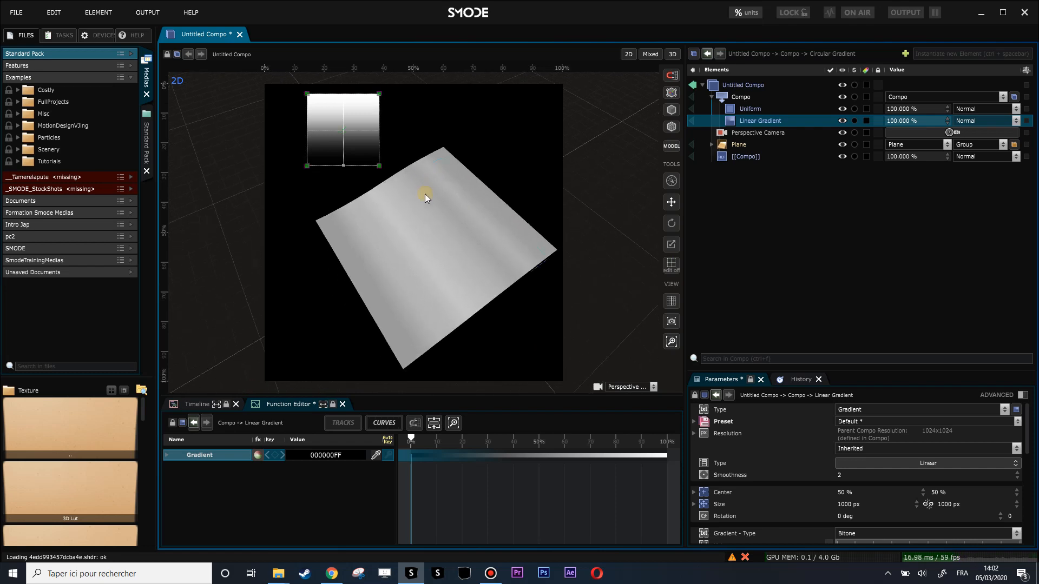
{"action": "scroll", "coordinate": [424, 194], "scroll_direction": "up", "scroll_amount": 3}
{"action": "left_click_drag", "start_coordinate": [468, 220], "coordinate": [440, 165]}
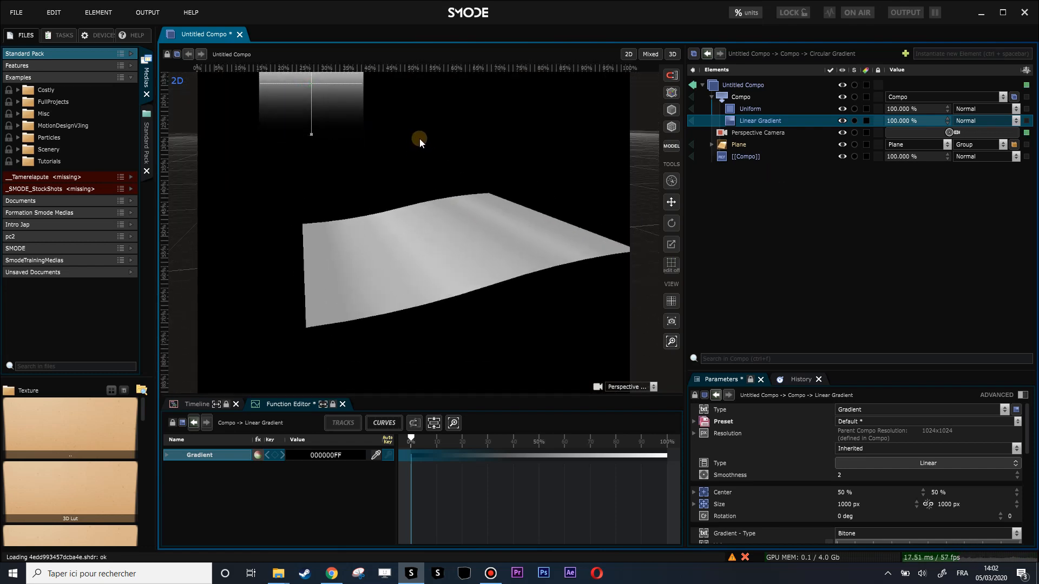
{"action": "scroll", "coordinate": [425, 136], "scroll_direction": "down", "scroll_amount": 2}
{"action": "left_click_drag", "start_coordinate": [427, 135], "coordinate": [414, 174]}
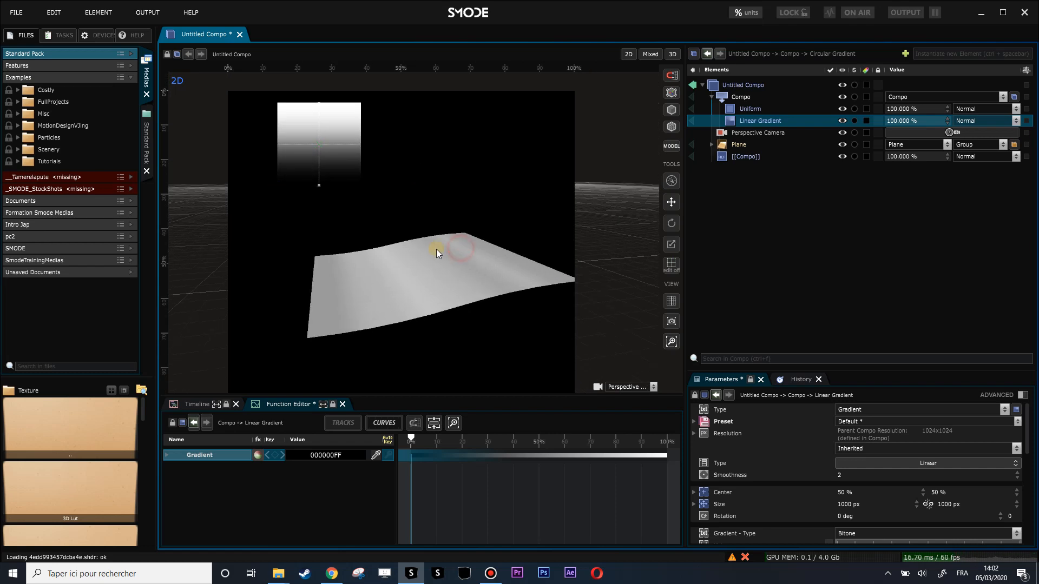
{"action": "left_click", "coordinate": [720, 144]}
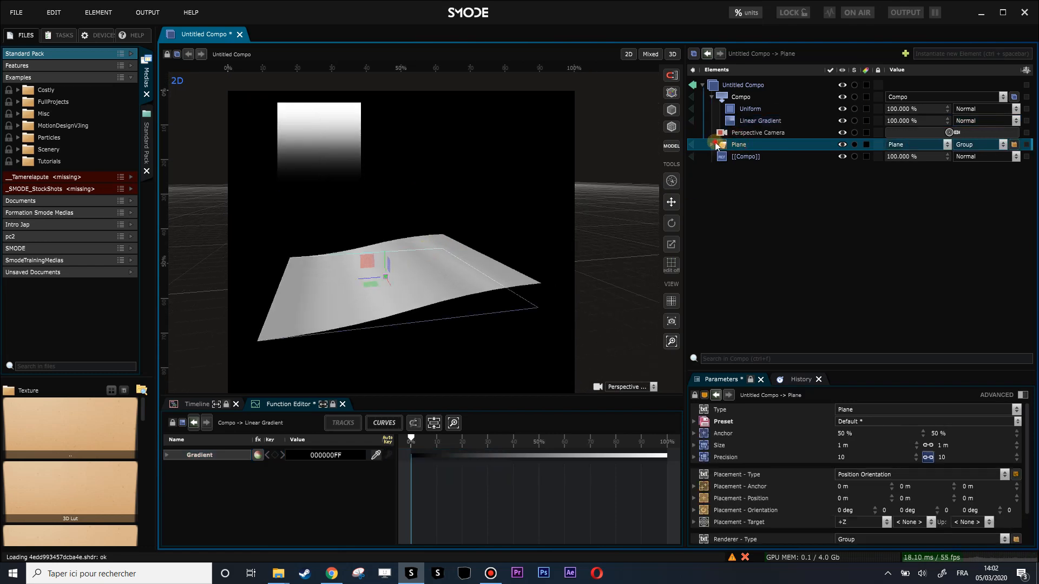
{"action": "left_click", "coordinate": [715, 146]}
{"action": "left_click", "coordinate": [749, 157]}
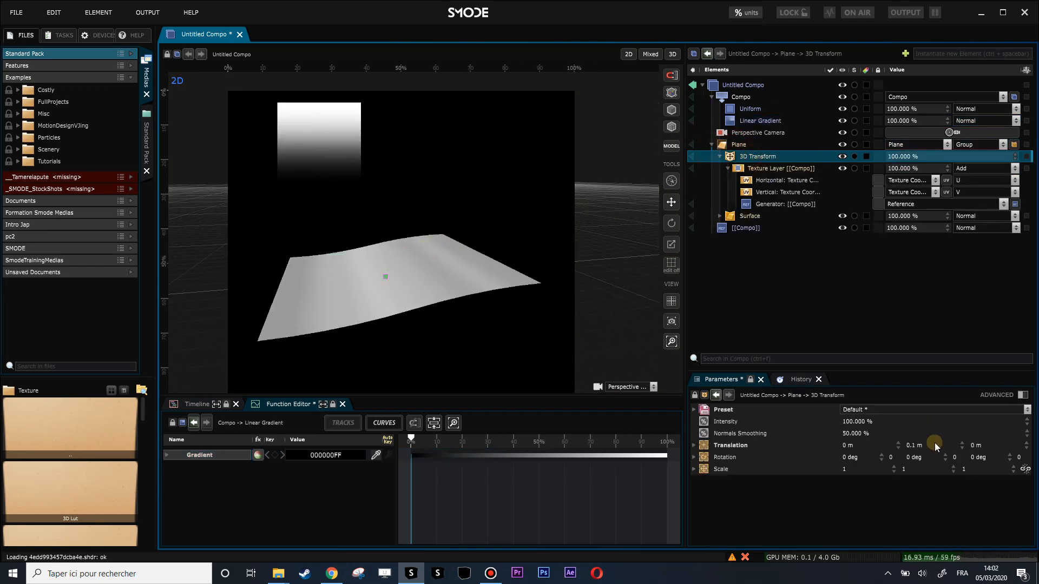
{"action": "left_click", "coordinate": [934, 445]}
{"action": "left_click_drag", "start_coordinate": [934, 445], "coordinate": [934, 431]}
Step: Set the plane's precision to 329 in both directions
{"action": "left_click", "coordinate": [739, 144]}
{"action": "left_click_drag", "start_coordinate": [944, 454], "coordinate": [945, 280]}
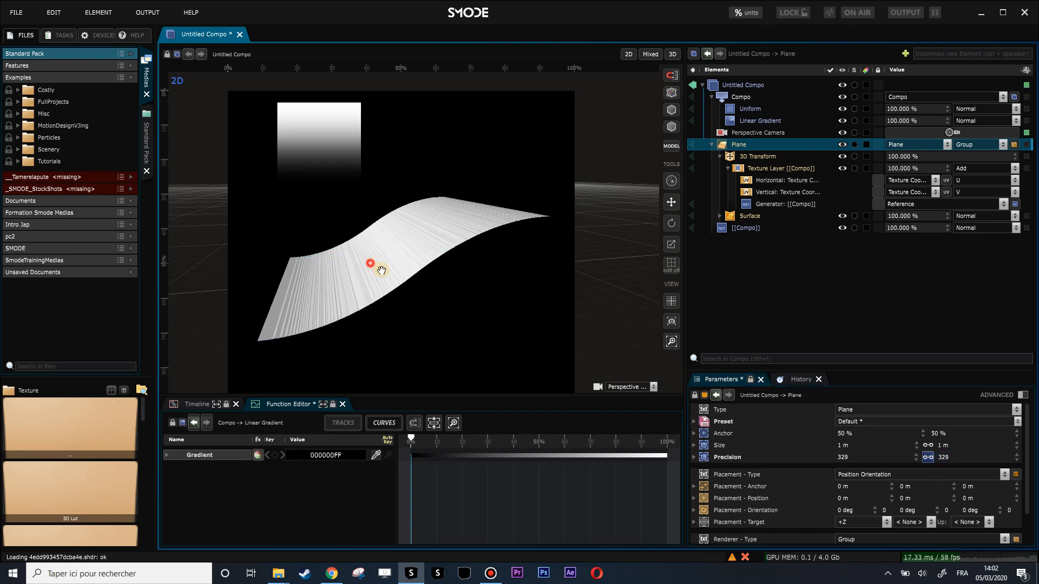
{"action": "left_click_drag", "start_coordinate": [369, 262], "coordinate": [399, 285]}
{"action": "scroll", "coordinate": [422, 297], "scroll_direction": "up", "scroll_amount": 6}
{"action": "scroll", "coordinate": [506, 283], "scroll_direction": "down", "scroll_amount": 3}
{"action": "left_click_drag", "start_coordinate": [496, 299], "coordinate": [487, 276]}
{"action": "scroll", "coordinate": [416, 254], "scroll_direction": "down", "scroll_amount": 3}
{"action": "left_click_drag", "start_coordinate": [398, 232], "coordinate": [403, 251]}
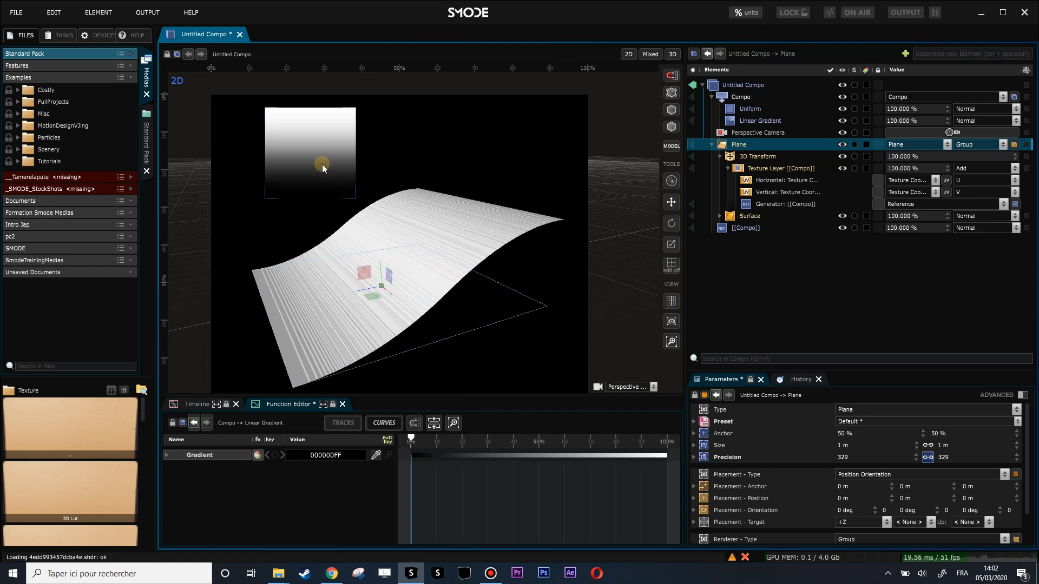
Step: Turn off automatic quality for the shared compo and set its pixel type to HDR 32bits
{"action": "left_click", "coordinate": [723, 100]}
{"action": "scroll", "coordinate": [851, 494], "scroll_direction": "down", "scroll_amount": 1}
{"action": "left_click", "coordinate": [898, 477]}
{"action": "left_click", "coordinate": [853, 517]}
{"action": "left_click", "coordinate": [863, 475]}
{"action": "left_click", "coordinate": [871, 515]}
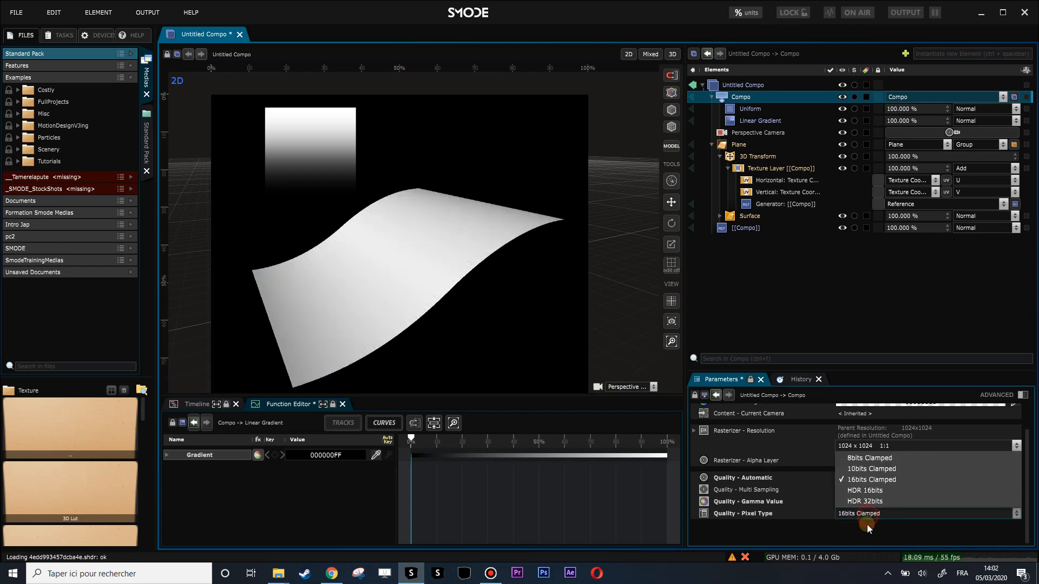
{"action": "left_click", "coordinate": [866, 504]}
Step: Open the shared compo referenced by the texture layer mask's generator
{"action": "mouse_move", "coordinate": [402, 324]}
{"action": "left_mouse_down"}
{"action": "mouse_move", "coordinate": [387, 294]}
{"action": "mouse_move", "coordinate": [424, 317]}
{"action": "left_mouse_up"}
{"action": "mouse_move", "coordinate": [347, 300]}
{"action": "left_mouse_down"}
{"action": "mouse_move", "coordinate": [355, 271]}
{"action": "mouse_move", "coordinate": [348, 283]}
{"action": "mouse_move", "coordinate": [320, 216]}
{"action": "left_mouse_up"}
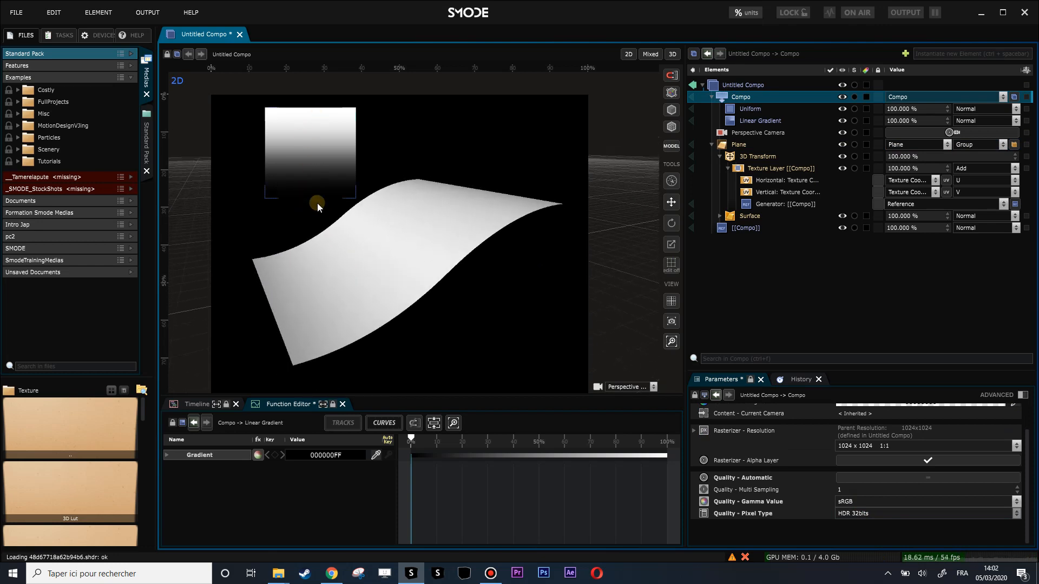
{"action": "double_click", "coordinate": [758, 204]}
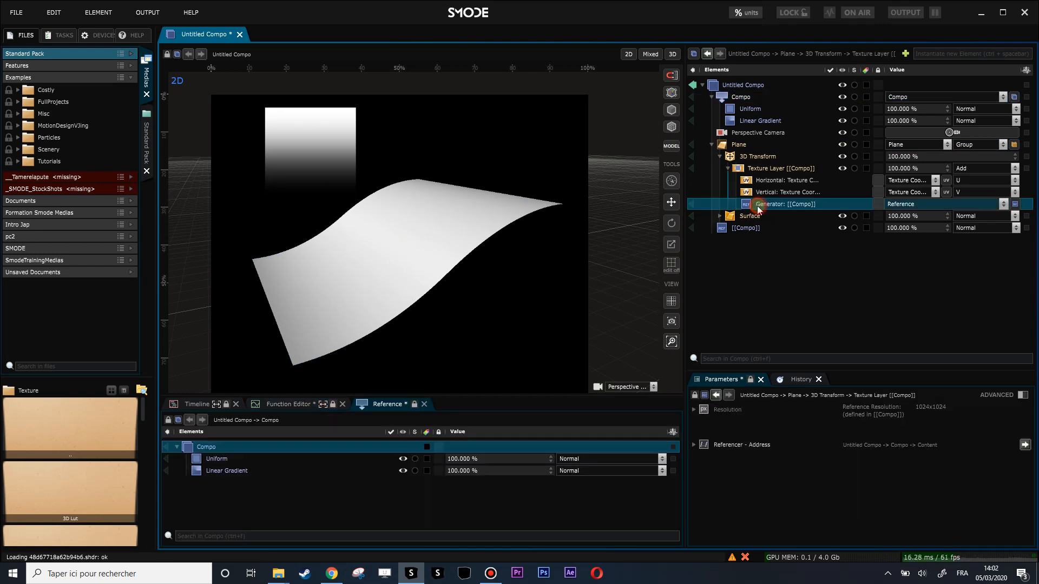
Step: Add a Colorize modifier to the shared compo and set its gradient type to Bitone
{"action": "left_click", "coordinate": [741, 97]}
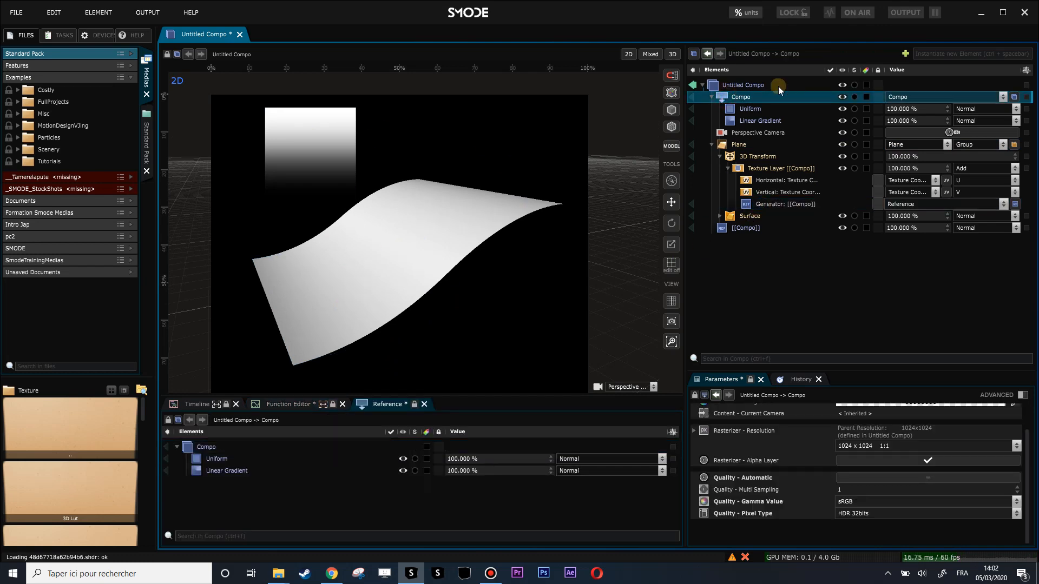
{"action": "right_click", "coordinate": [740, 97]}
{"action": "mouse_move", "coordinate": [676, 244]}
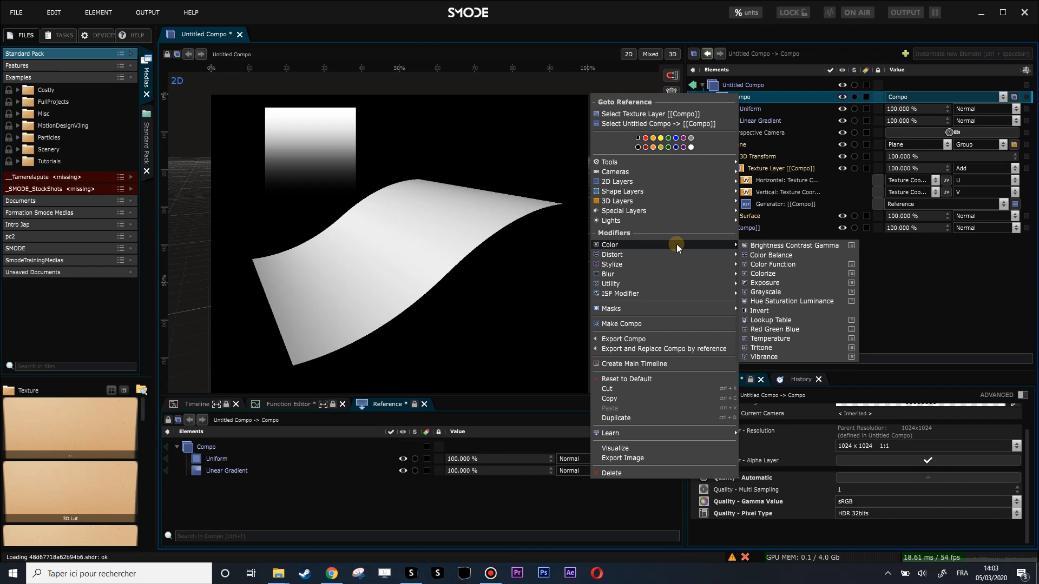
{"action": "left_click", "coordinate": [782, 277]}
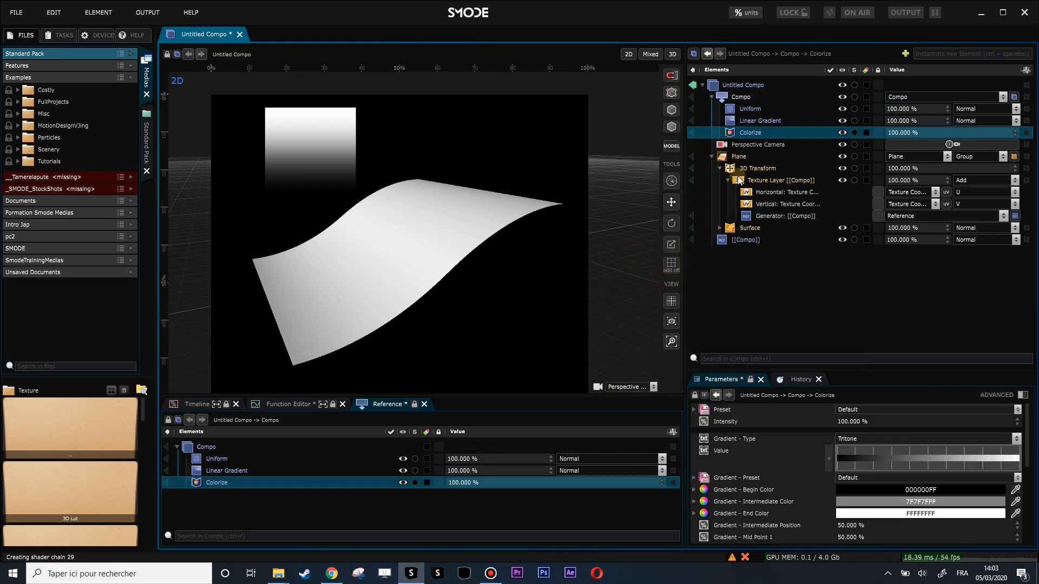
{"action": "left_click", "coordinate": [887, 442]}
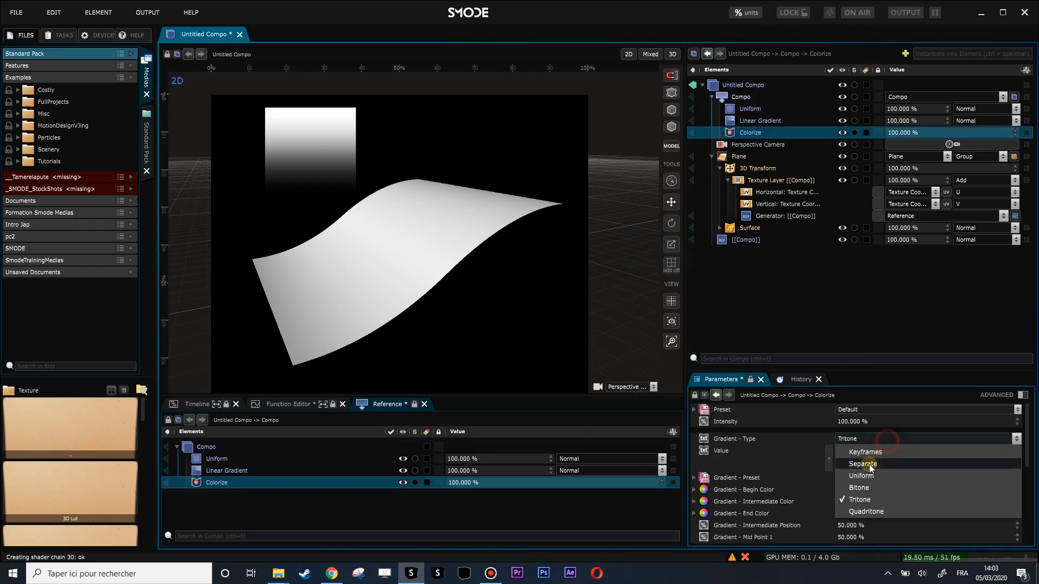
{"action": "left_click", "coordinate": [873, 467]}
Step: Show the advanced Colorize parameters and quantize its gradient into 10 steps
{"action": "left_click_drag", "start_coordinate": [881, 371], "coordinate": [883, 285]}
{"action": "left_click", "coordinate": [1021, 310]}
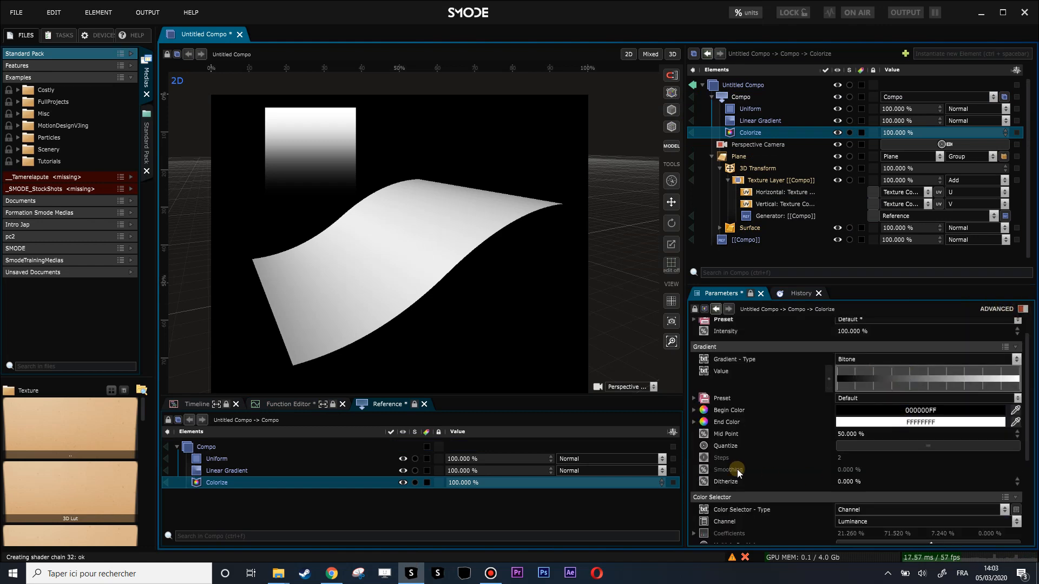
{"action": "left_click", "coordinate": [838, 447]}
{"action": "left_click", "coordinate": [842, 458]}
{"action": "scroll", "coordinate": [843, 458], "scroll_direction": "up", "scroll_amount": 8}
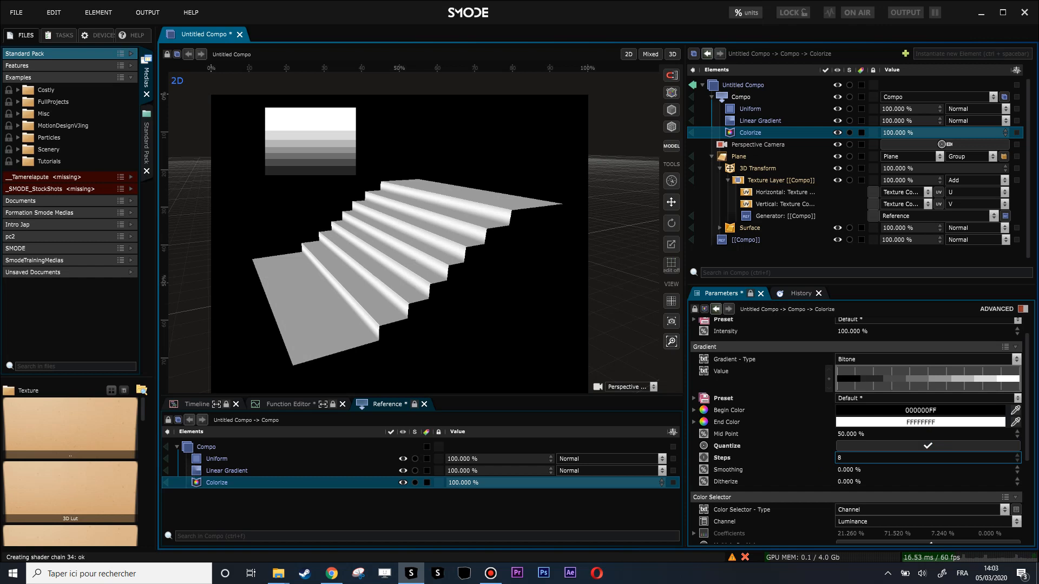
Step: Lower the Y translation of the plane's 3D Transform to 0.04 m
{"action": "left_click_drag", "start_coordinate": [292, 161], "coordinate": [350, 208]}
{"action": "scroll", "coordinate": [292, 162], "scroll_direction": "up", "scroll_amount": 3}
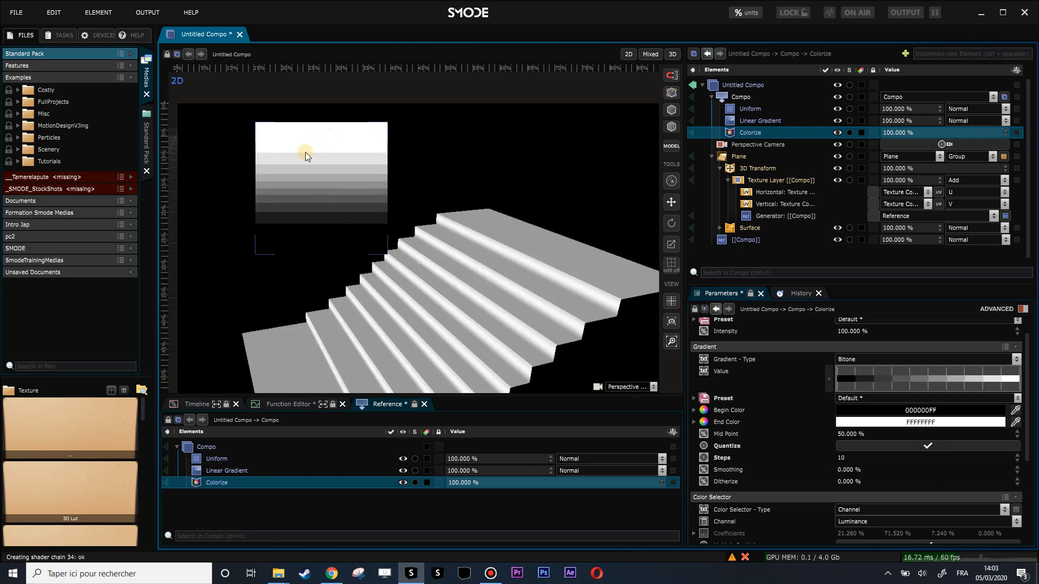
{"action": "left_click_drag", "start_coordinate": [402, 219], "coordinate": [498, 244]}
{"action": "left_click", "coordinate": [748, 168]}
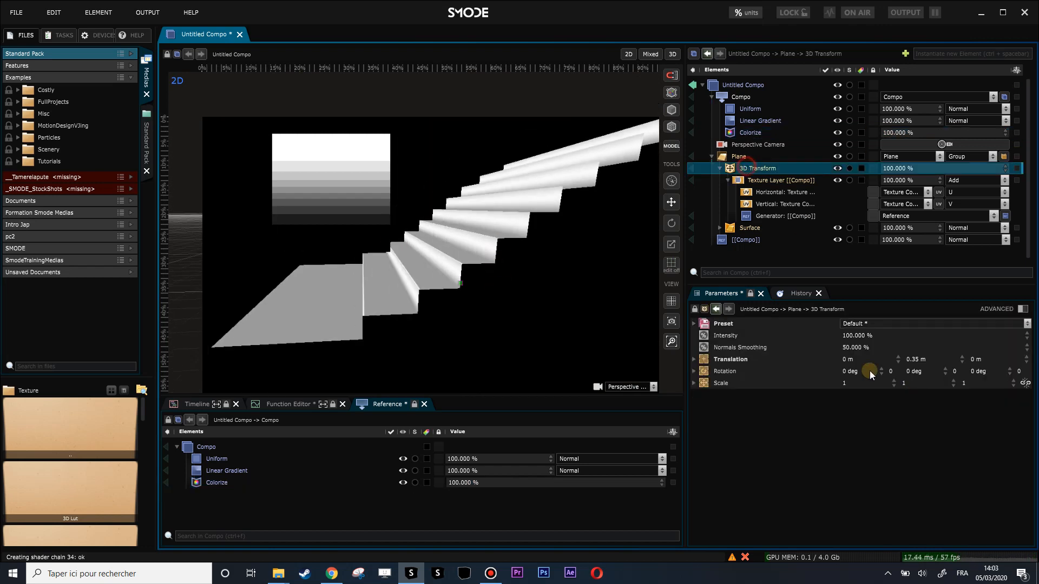
{"action": "left_click_drag", "start_coordinate": [919, 357], "coordinate": [889, 357]}
Step: Add a Sobel modifier to the shared compo after the Colorize modifier
{"action": "left_click_drag", "start_coordinate": [546, 232], "coordinate": [557, 255]}
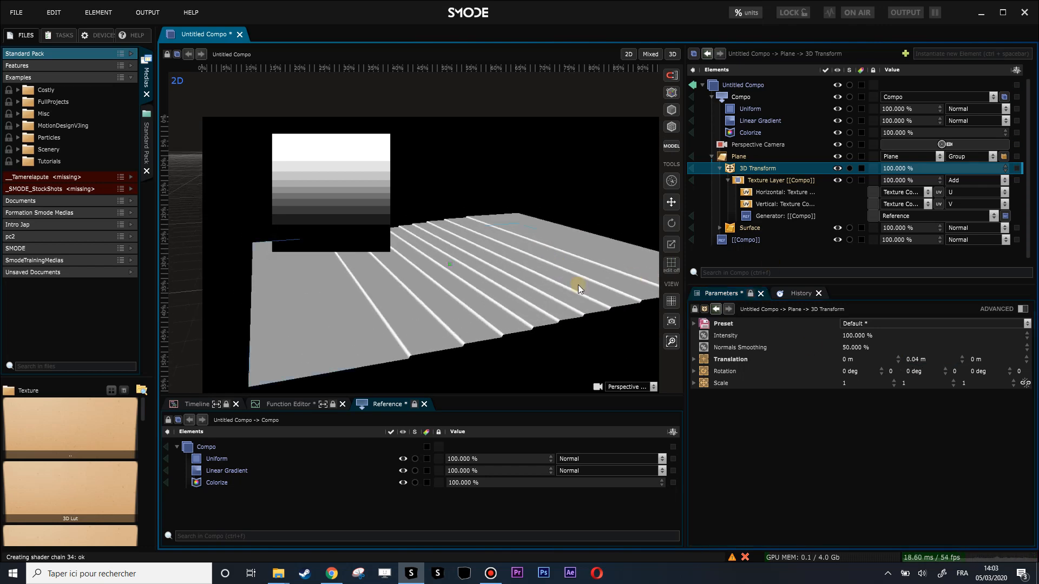
{"action": "mouse_move", "coordinate": [422, 342]}
{"action": "left_mouse_down"}
{"action": "mouse_move", "coordinate": [378, 315]}
{"action": "mouse_move", "coordinate": [368, 278]}
{"action": "mouse_move", "coordinate": [404, 341]}
{"action": "left_mouse_up"}
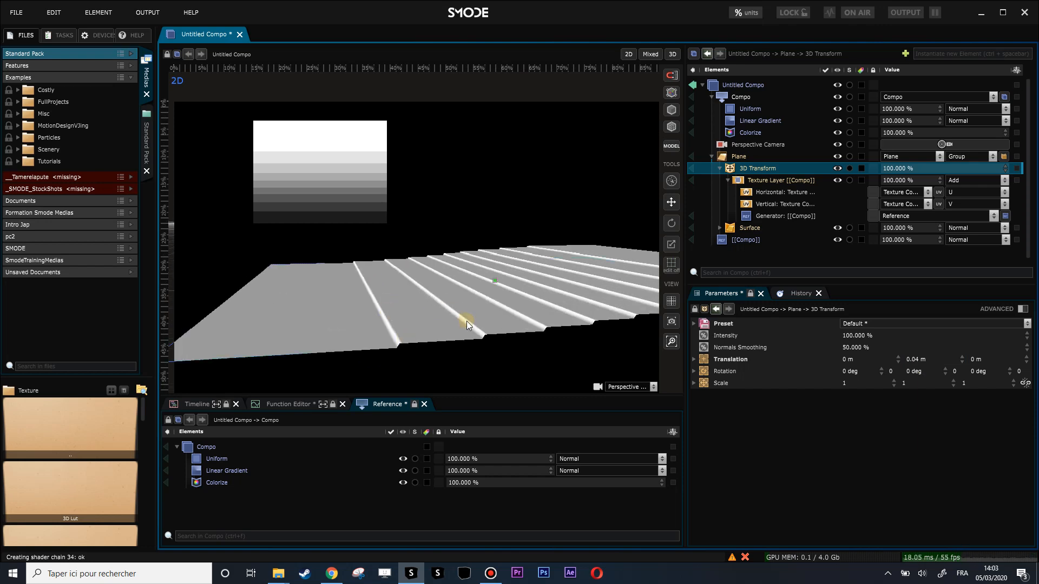
{"action": "left_click_drag", "start_coordinate": [549, 306], "coordinate": [524, 317]}
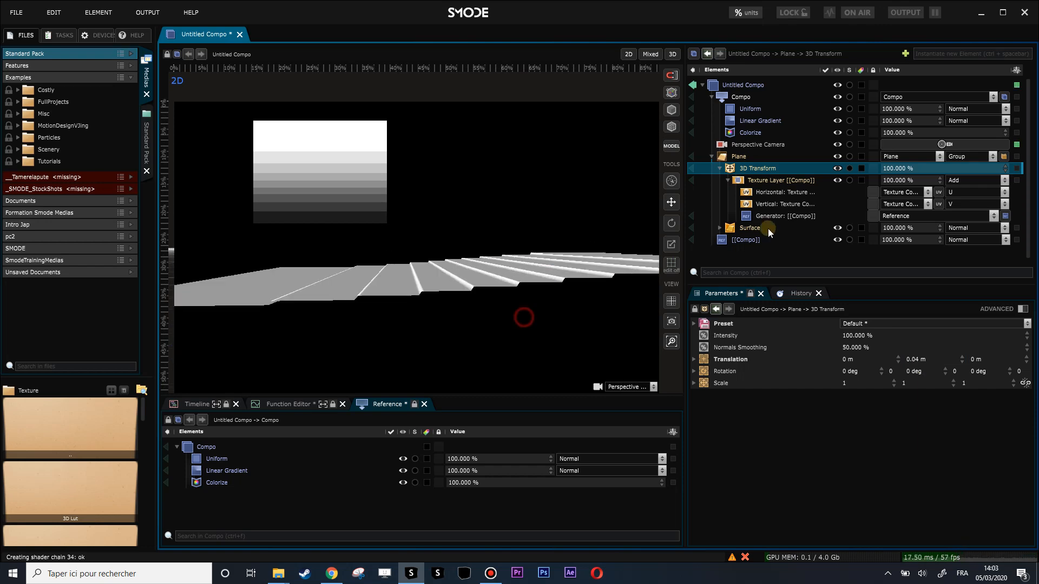
{"action": "right_click", "coordinate": [743, 101]}
{"action": "mouse_move", "coordinate": [630, 188]}
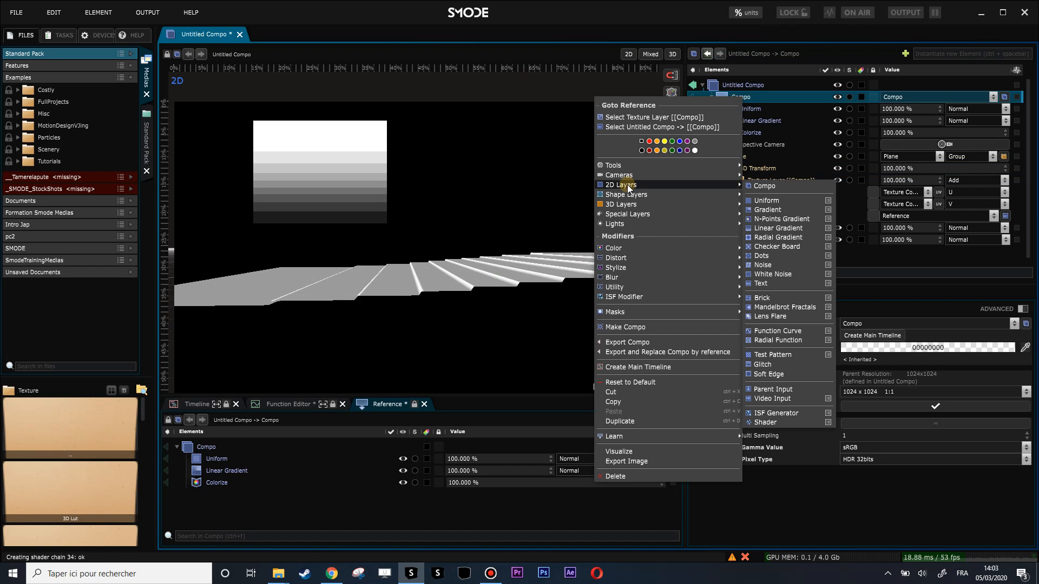
{"action": "mouse_move", "coordinate": [623, 267]}
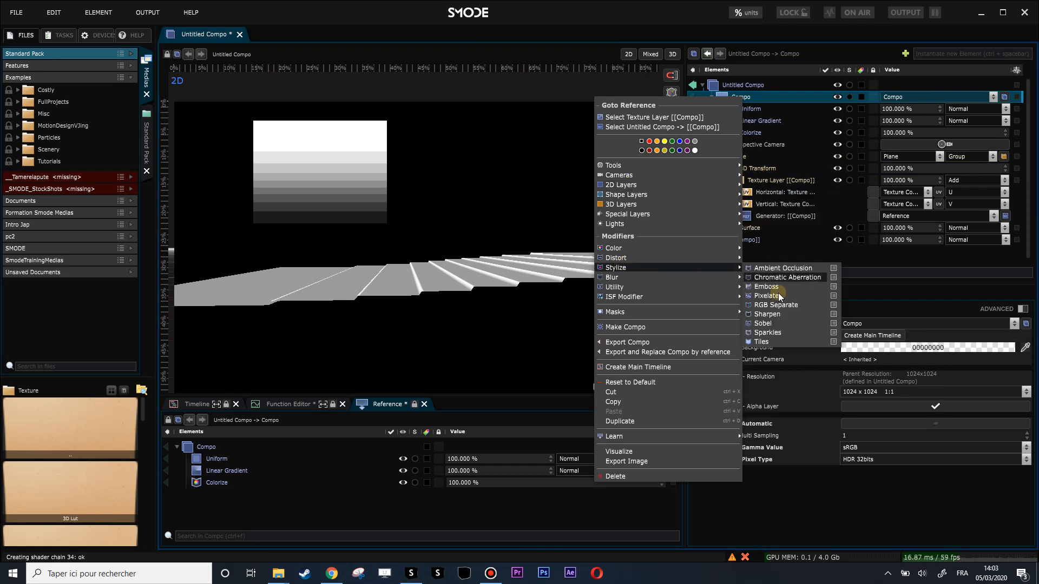
{"action": "left_click", "coordinate": [780, 322]}
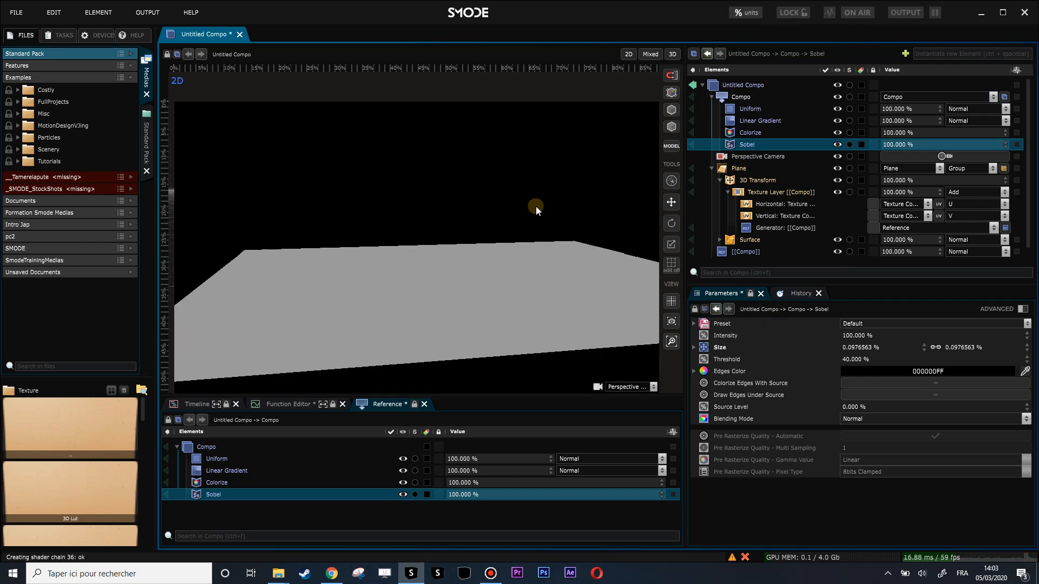
Step: Set the Sobel modifier's edges color to white (FFFFFFFF)
{"action": "left_click", "coordinate": [903, 373]}
{"action": "left_click_drag", "start_coordinate": [854, 396], "coordinate": [789, 327]}
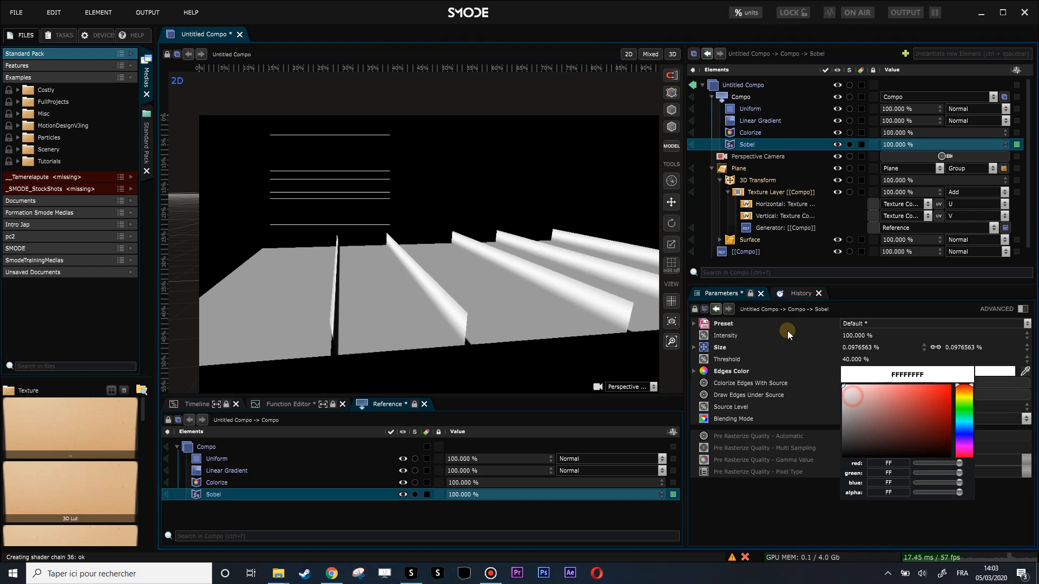
{"action": "left_click_drag", "start_coordinate": [410, 239], "coordinate": [424, 286]}
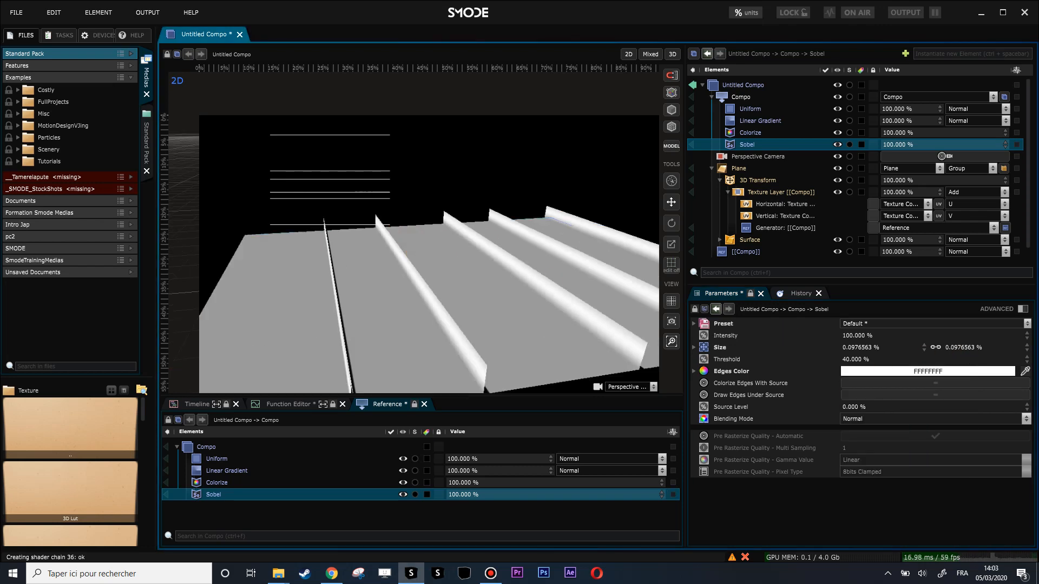
Step: Set the Sobel threshold to 2.6 % and its linked size to -0.402344 %
{"action": "left_click_drag", "start_coordinate": [902, 360], "coordinate": [902, 378]}
{"action": "mouse_move", "coordinate": [902, 494]}
{"action": "left_mouse_down"}
{"action": "mouse_move", "coordinate": [902, 576]}
{"action": "mouse_move", "coordinate": [903, 494]}
{"action": "left_mouse_up"}
{"action": "mouse_move", "coordinate": [902, 558]}
{"action": "left_mouse_down"}
{"action": "mouse_move", "coordinate": [902, 576]}
{"action": "mouse_move", "coordinate": [902, 562]}
{"action": "left_mouse_up"}
{"action": "left_click_drag", "start_coordinate": [967, 348], "coordinate": [967, 375]}
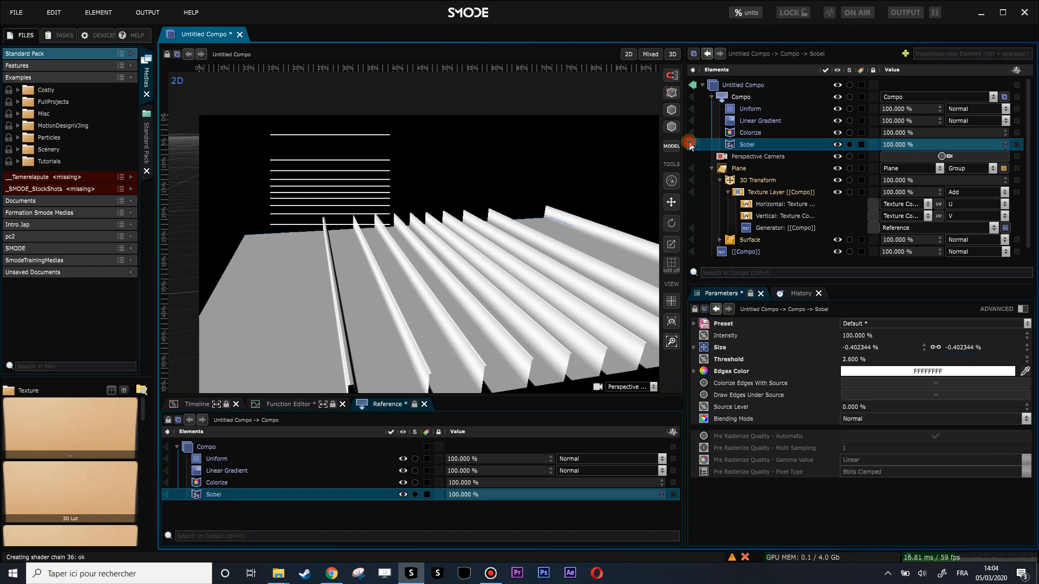
Step: Visualize the Sobel modifier's input and output to examine the edge lines, and return to the full scene
{"action": "left_click", "coordinate": [693, 145]}
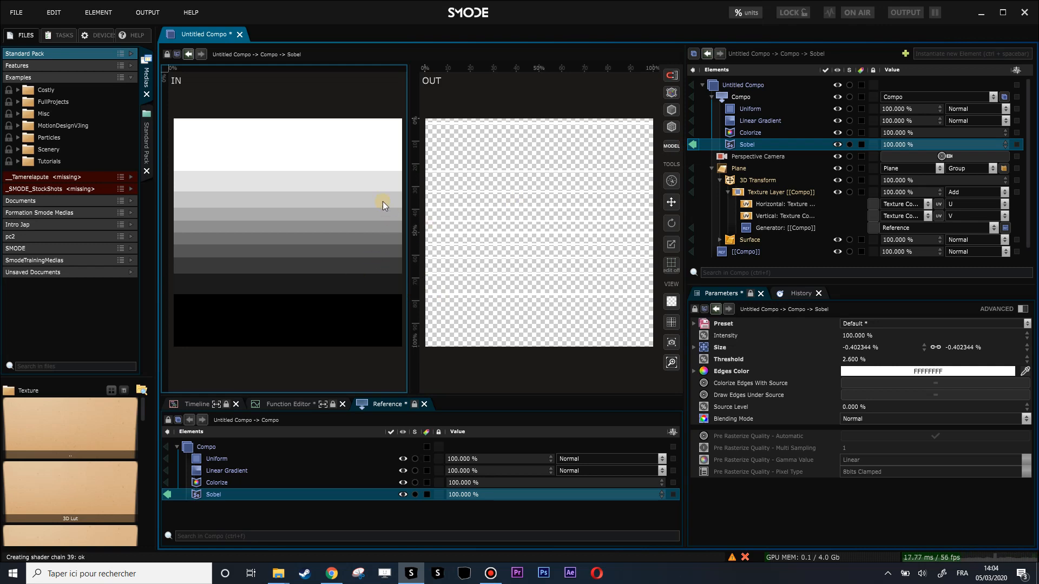
{"action": "scroll", "coordinate": [534, 225], "scroll_direction": "up", "scroll_amount": 10}
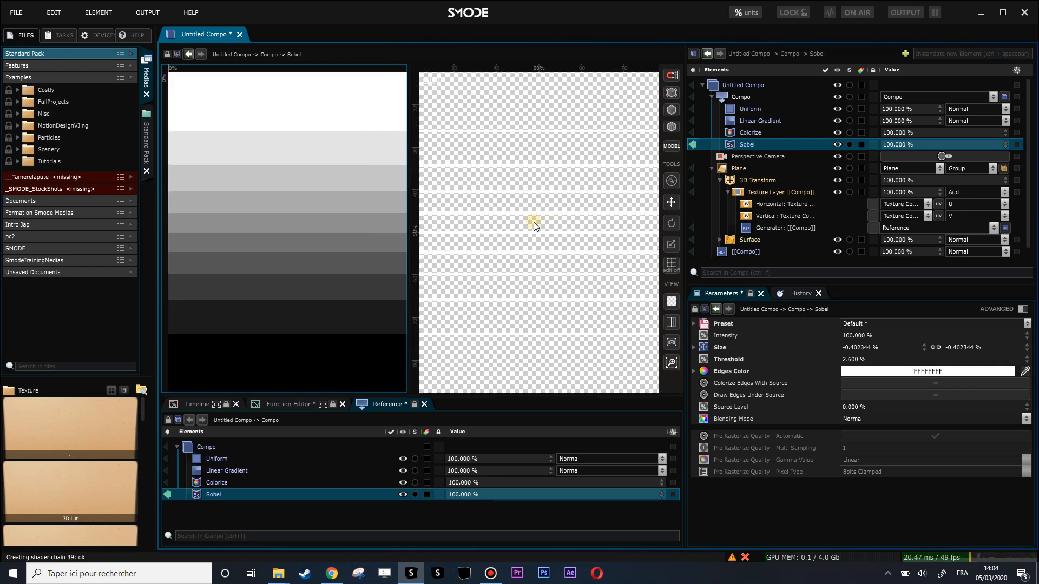
{"action": "scroll", "coordinate": [428, 234], "scroll_direction": "down", "scroll_amount": 5}
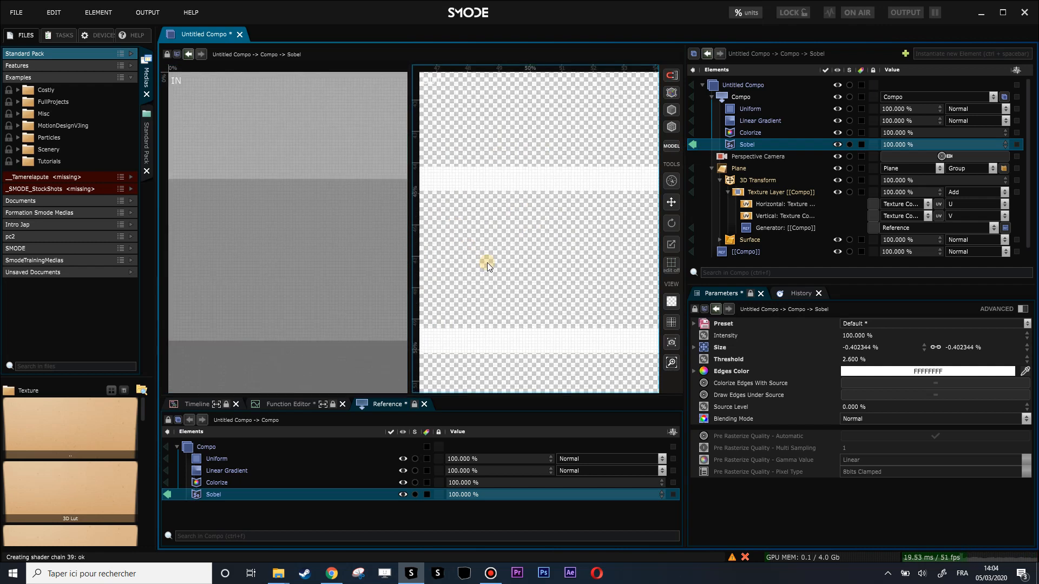
{"action": "scroll", "coordinate": [482, 240], "scroll_direction": "down", "scroll_amount": 6}
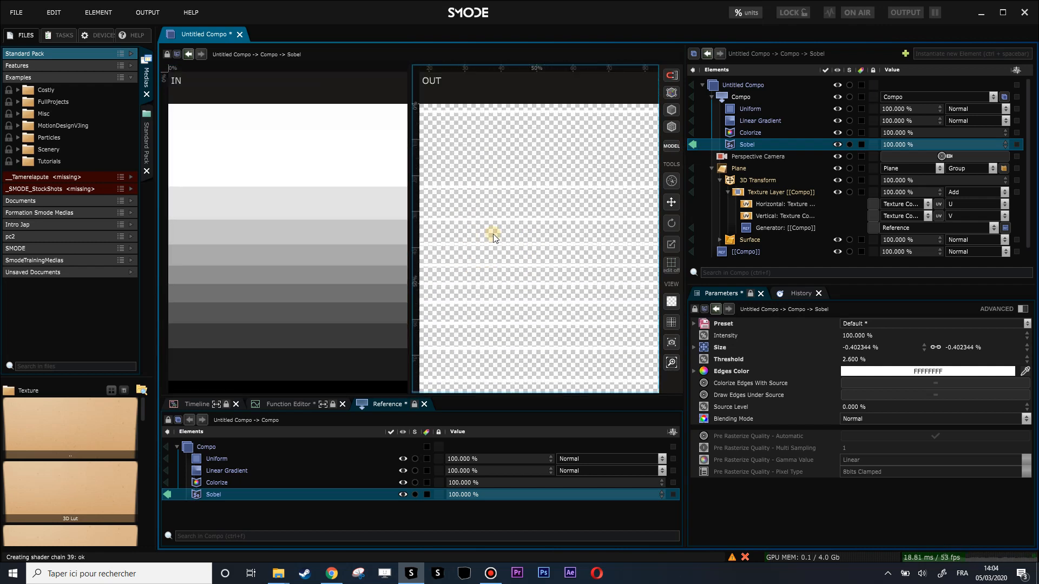
{"action": "left_click", "coordinate": [694, 145]}
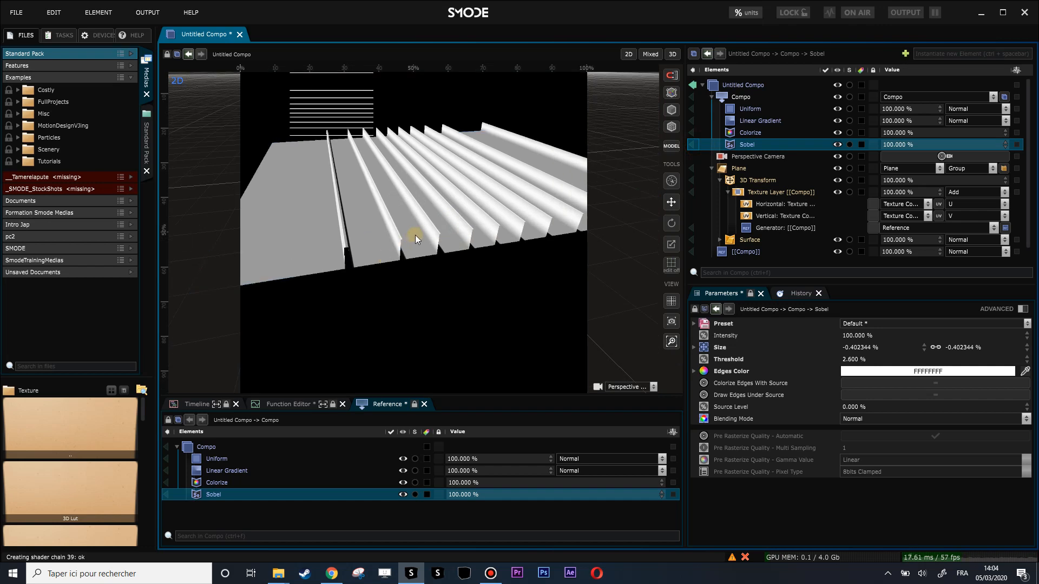
Step: Set the Y translation of the plane's 3D Transform to -0.03 m so the lines carve grooves
{"action": "mouse_move", "coordinate": [416, 269]}
{"action": "left_mouse_down"}
{"action": "mouse_move", "coordinate": [420, 277]}
{"action": "mouse_move", "coordinate": [439, 268]}
{"action": "mouse_move", "coordinate": [375, 246]}
{"action": "mouse_move", "coordinate": [405, 277]}
{"action": "left_mouse_up"}
{"action": "left_click", "coordinate": [415, 260]}
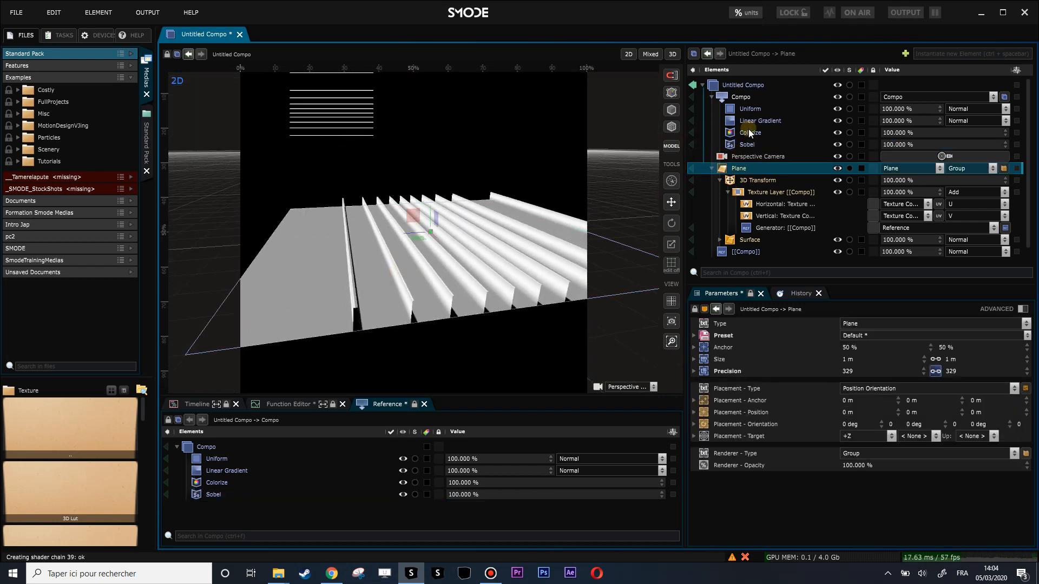
{"action": "left_click", "coordinate": [729, 180]}
{"action": "left_click_drag", "start_coordinate": [913, 360], "coordinate": [913, 365]}
{"action": "left_click_drag", "start_coordinate": [352, 233], "coordinate": [373, 159]}
{"action": "scroll", "coordinate": [352, 133], "scroll_direction": "up", "scroll_amount": 3}
{"action": "scroll", "coordinate": [368, 153], "scroll_direction": "down", "scroll_amount": 3}
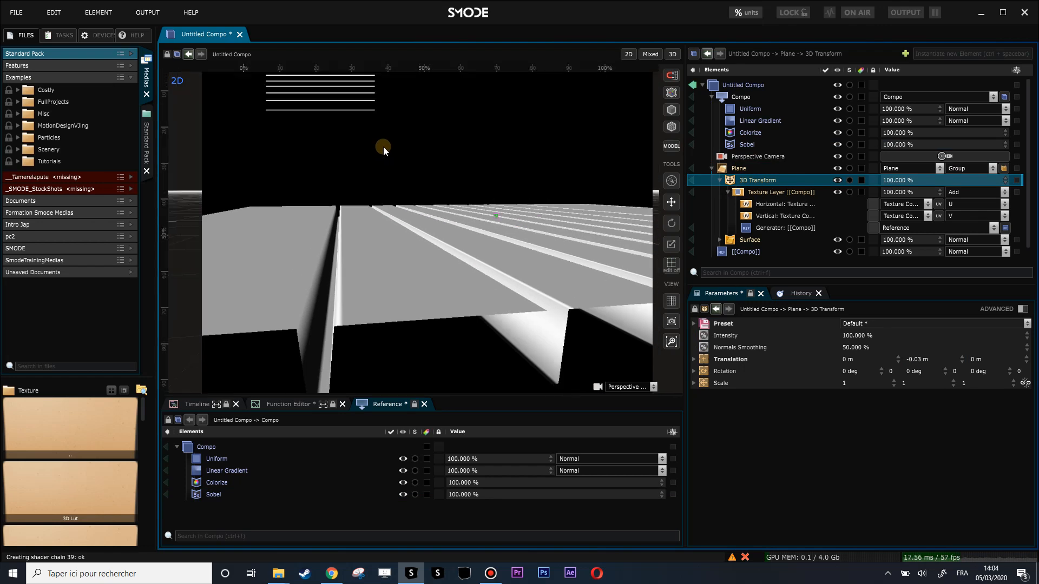
Step: Enlarge the 2D compo reference layer to a scale of about 49.8 % and inspect its edge lines
{"action": "left_click", "coordinate": [746, 251]}
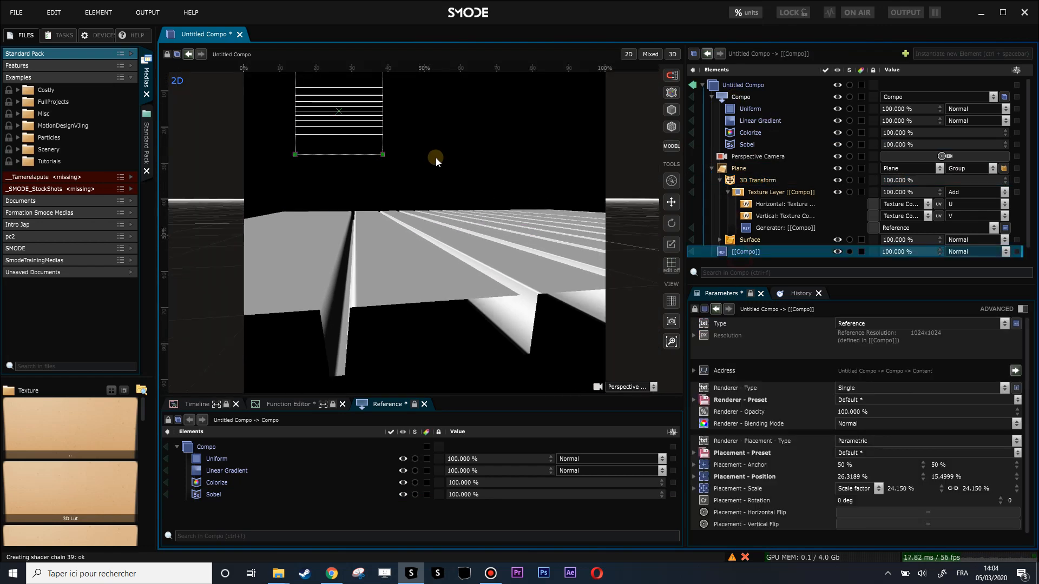
{"action": "left_click_drag", "start_coordinate": [382, 155], "coordinate": [466, 202]}
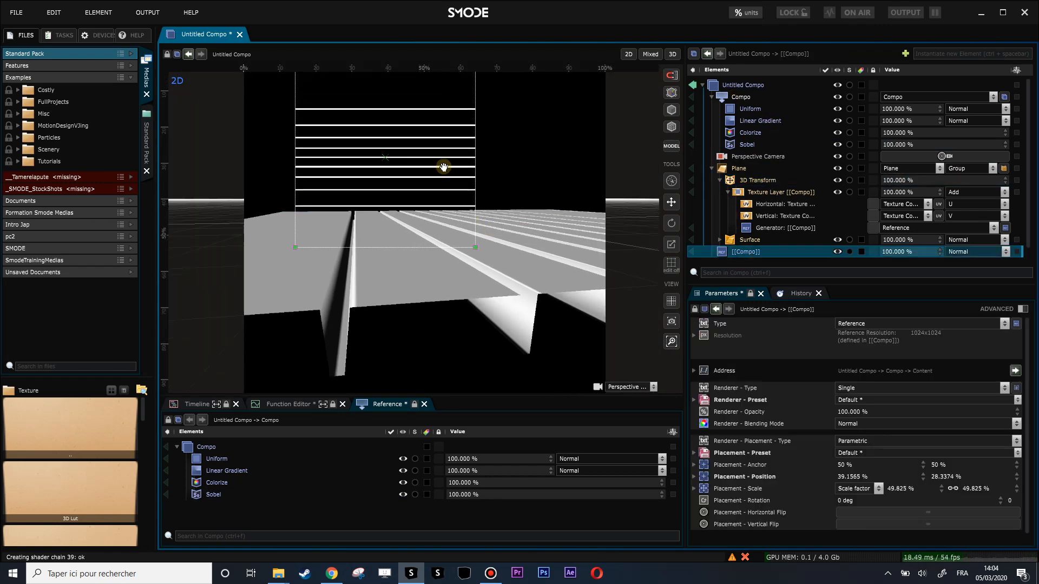
{"action": "scroll", "coordinate": [439, 179], "scroll_direction": "up", "scroll_amount": 5}
{"action": "scroll", "coordinate": [514, 225], "scroll_direction": "up", "scroll_amount": 4}
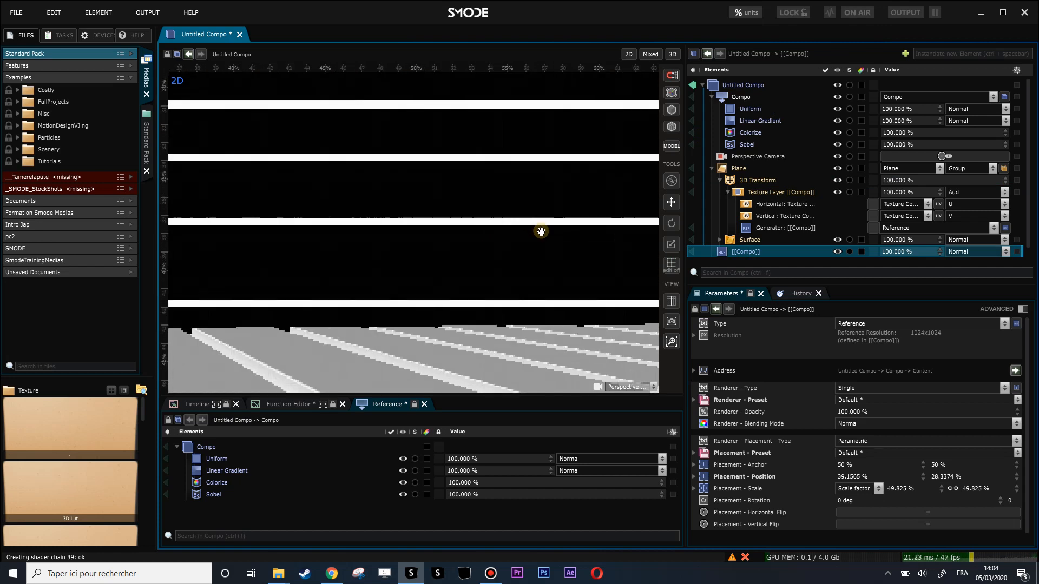
{"action": "scroll", "coordinate": [456, 221], "scroll_direction": "down", "scroll_amount": 2}
{"action": "scroll", "coordinate": [457, 221], "scroll_direction": "down", "scroll_amount": 4}
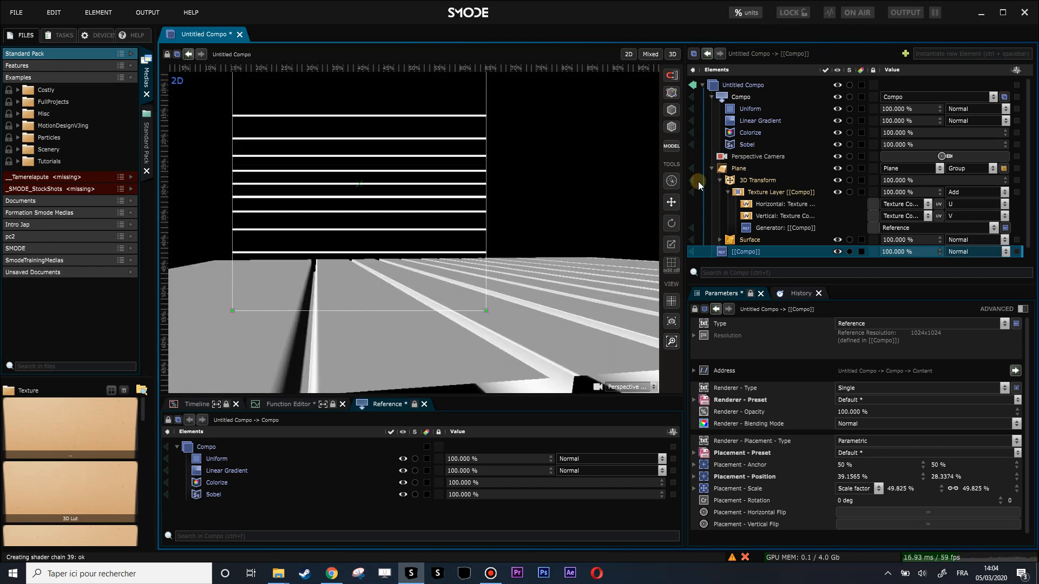
Step: Add a Gaussian Blur modifier to the shared compo with a radius of 2 px
{"action": "left_click", "coordinate": [735, 98]}
{"action": "right_click", "coordinate": [734, 99]}
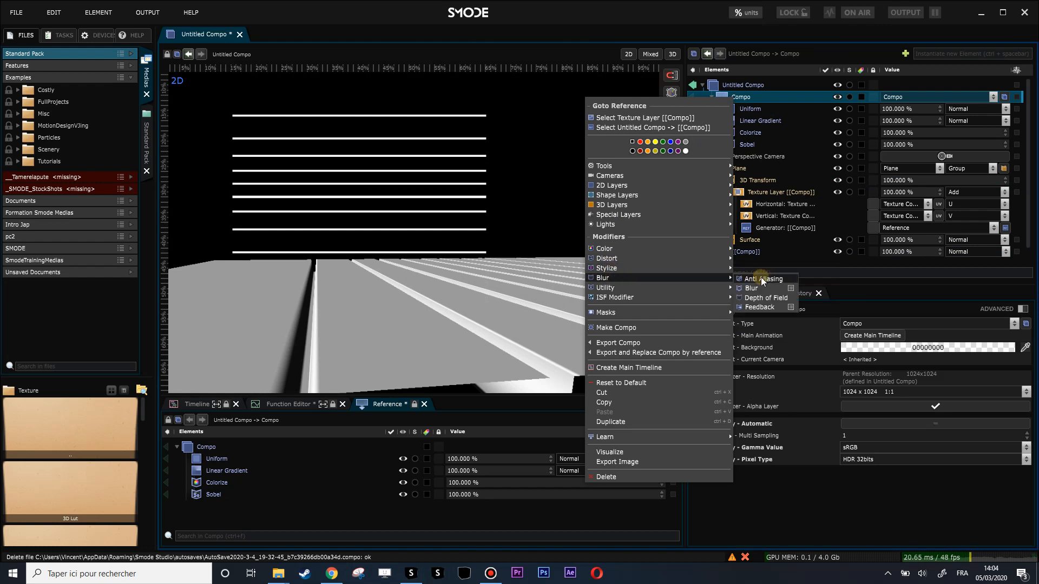
{"action": "left_click", "coordinate": [758, 278]}
{"action": "double_click", "coordinate": [860, 347]}
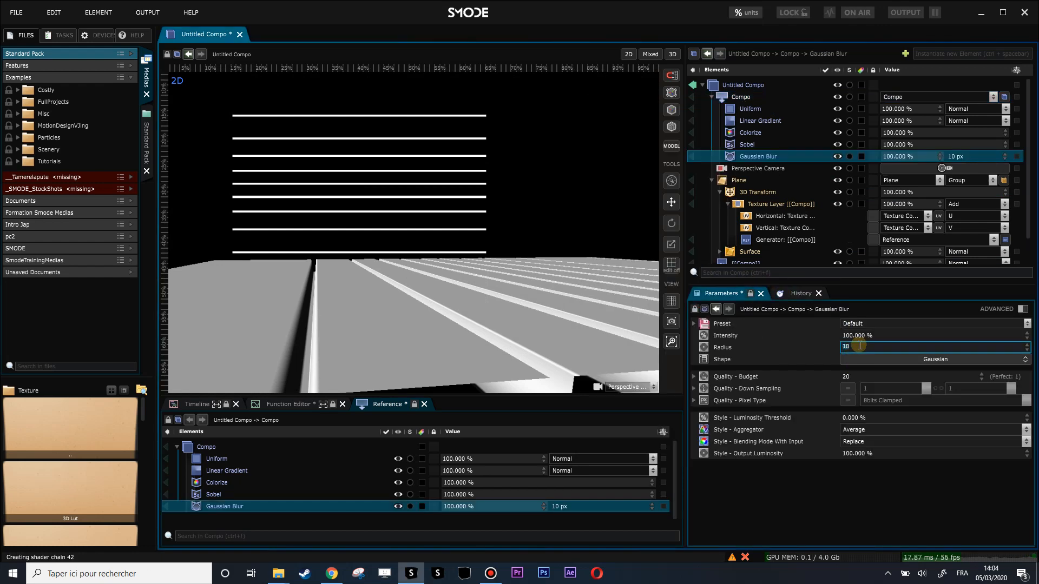
{"action": "key", "text": "Return"}
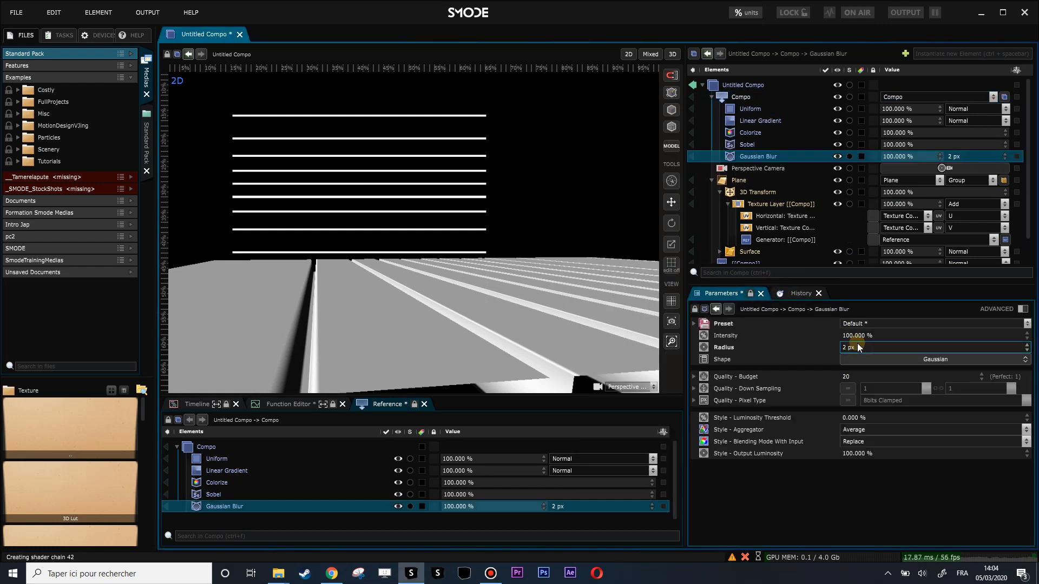
Step: Increase the Gaussian Blur radius to about 18.3 px to soften the grooves on the plane
{"action": "left_click_drag", "start_coordinate": [853, 348], "coordinate": [854, 311]}
{"action": "left_click_drag", "start_coordinate": [854, 347], "coordinate": [853, 355]}
{"action": "double_click", "coordinate": [759, 156]}
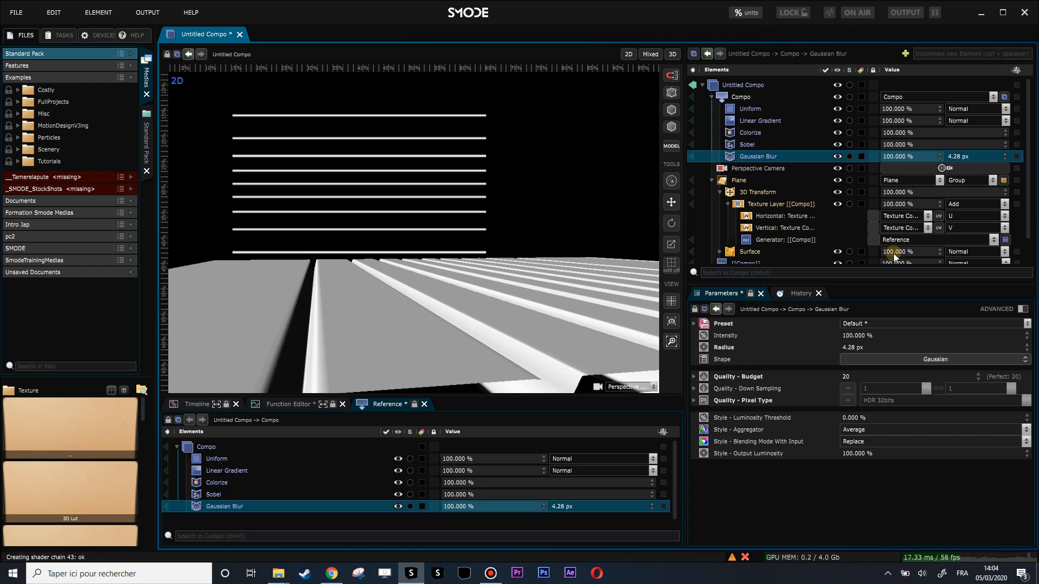
{"action": "left_click_drag", "start_coordinate": [853, 347], "coordinate": [853, 301]}
{"action": "scroll", "coordinate": [388, 262], "scroll_direction": "down", "scroll_amount": 3}
{"action": "left_click_drag", "start_coordinate": [389, 258], "coordinate": [419, 291]}
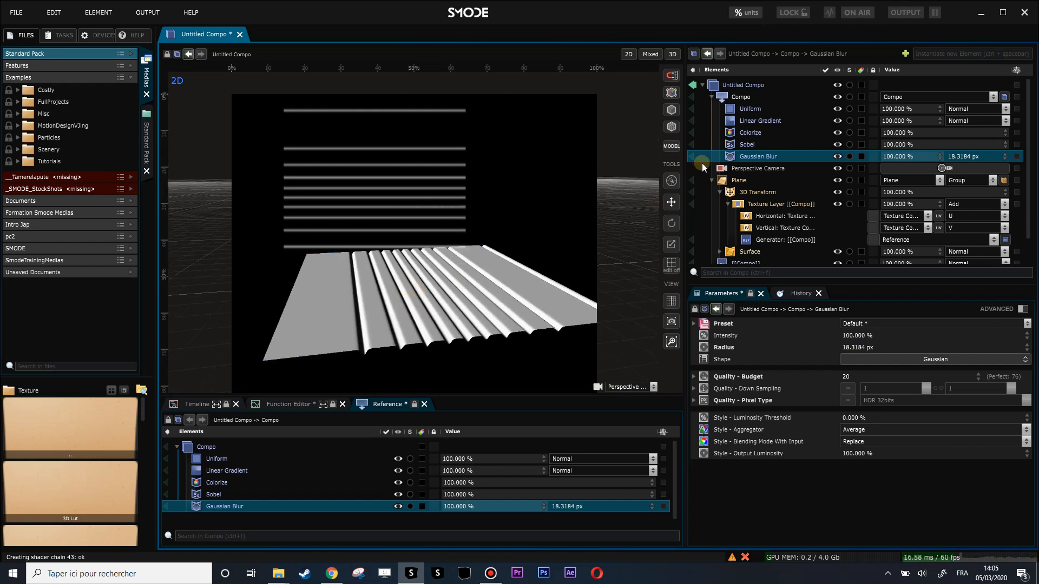
Step: Search the files for "heigh" and add Smode_Heightmap.png to the shared compo between Linear Gradient and Colorize
{"action": "left_click", "coordinate": [73, 366]}
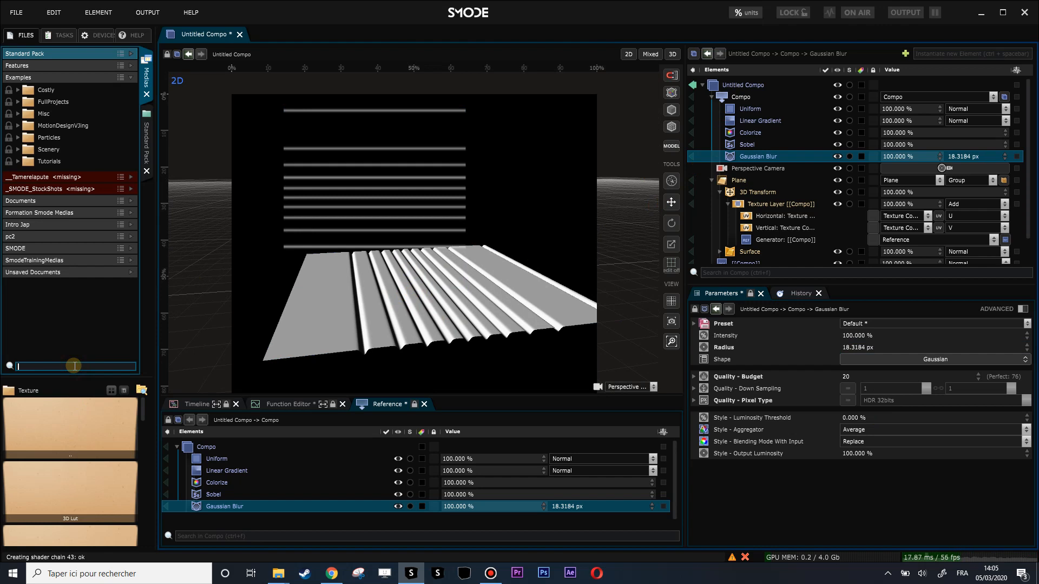
{"action": "type", "text": "heigh"}
{"action": "left_click", "coordinate": [79, 423]}
{"action": "left_click_drag", "start_coordinate": [43, 196], "coordinate": [736, 126]}
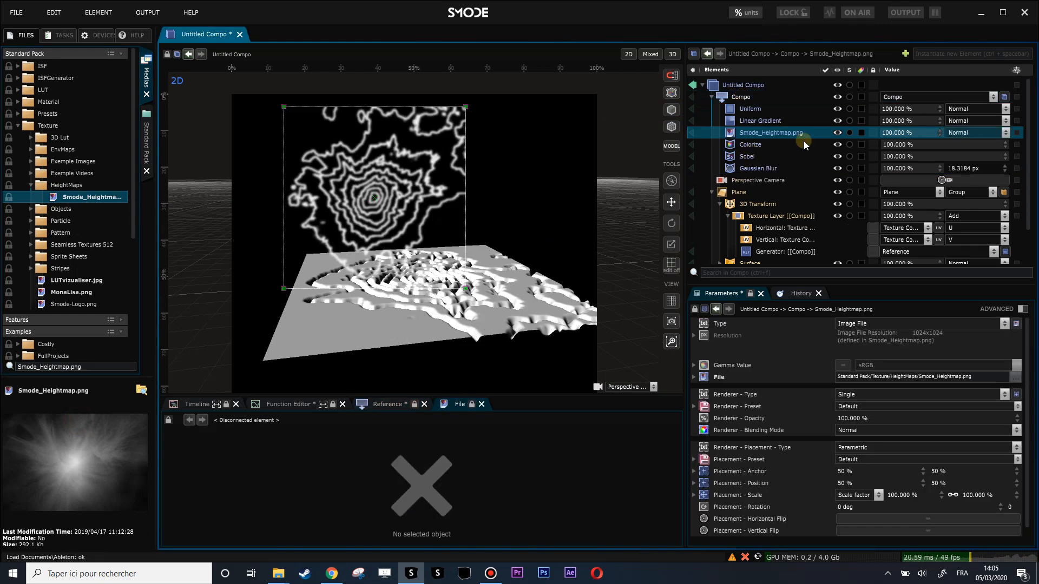
Step: Disable Colorize and Sobel in the shared compo and shrink the 2D compo reference layer
{"action": "left_click", "coordinate": [744, 157]}
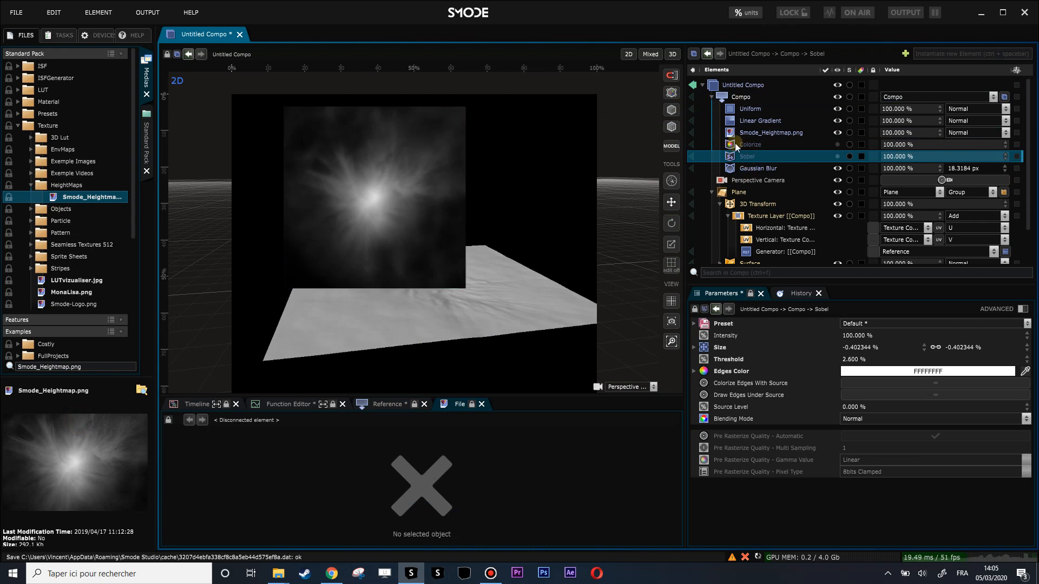
{"action": "scroll", "coordinate": [742, 238], "scroll_direction": "down", "scroll_amount": 1}
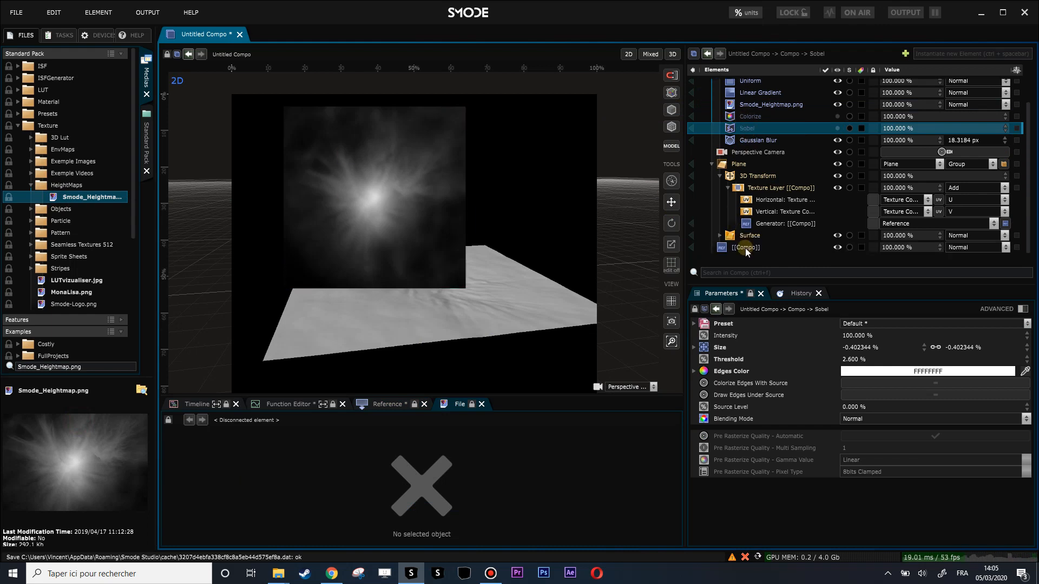
{"action": "left_click", "coordinate": [746, 248]}
{"action": "left_click_drag", "start_coordinate": [464, 289], "coordinate": [392, 214]}
Step: Increase the 3D Transform's displacement so the heightmap lifts the plane into a tall mountain relief
{"action": "left_click", "coordinate": [761, 176]}
{"action": "left_click_drag", "start_coordinate": [926, 359], "coordinate": [925, 319]}
{"action": "left_click_drag", "start_coordinate": [481, 302], "coordinate": [470, 278]}
Step: Disable the Gaussian Blur in the shared compo and inspect the unblurred relief up close
{"action": "left_click", "coordinate": [745, 141]}
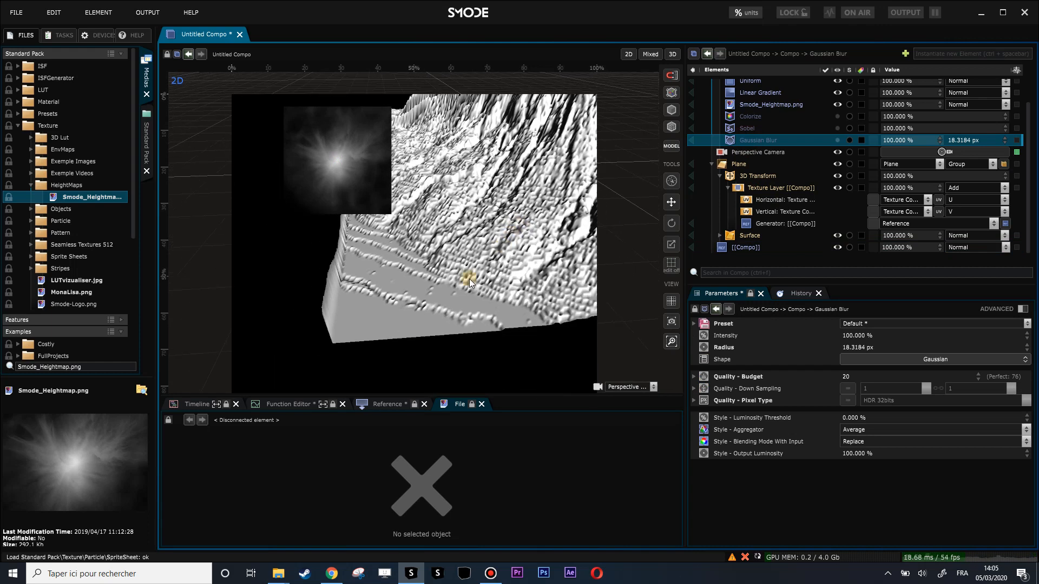
{"action": "left_click_drag", "start_coordinate": [374, 317], "coordinate": [388, 324]}
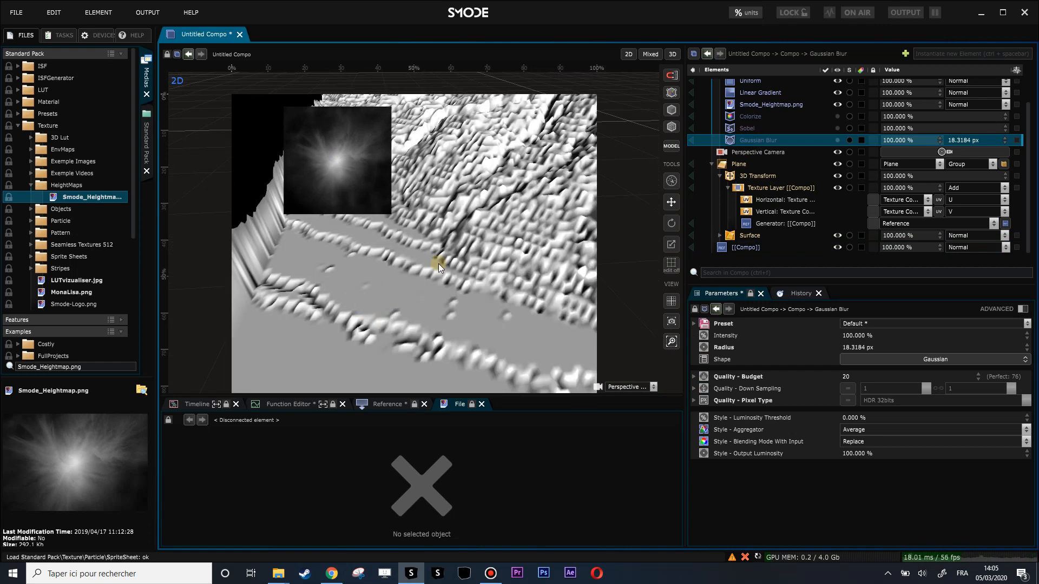
{"action": "left_click_drag", "start_coordinate": [444, 294], "coordinate": [476, 273]}
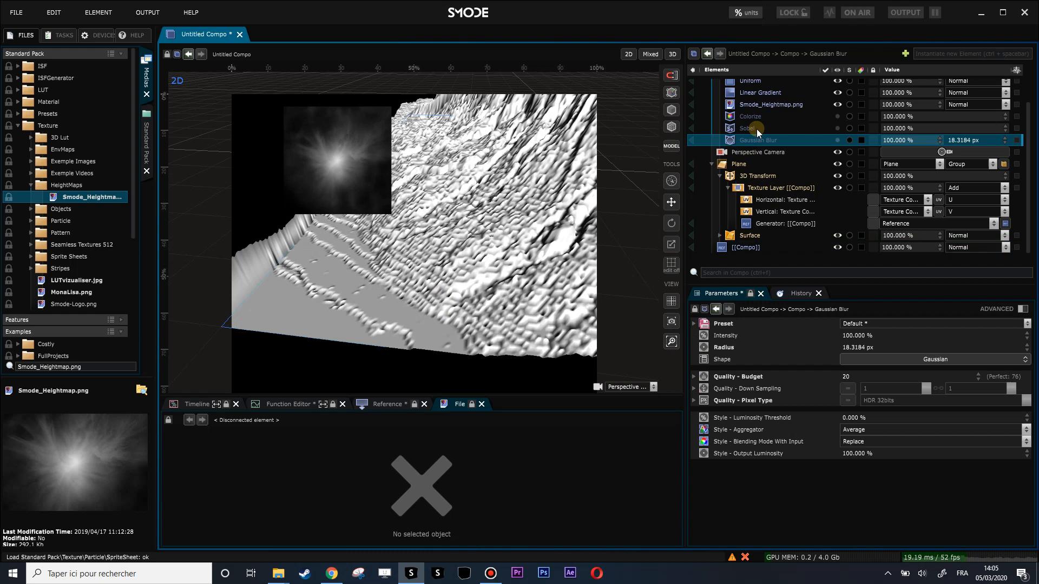
Step: Examine the shared compo's quality settings and the resolution parameters of the Smode_Heightmap.png layer
{"action": "scroll", "coordinate": [727, 108], "scroll_direction": "up", "scroll_amount": 1}
{"action": "left_click", "coordinate": [737, 97]}
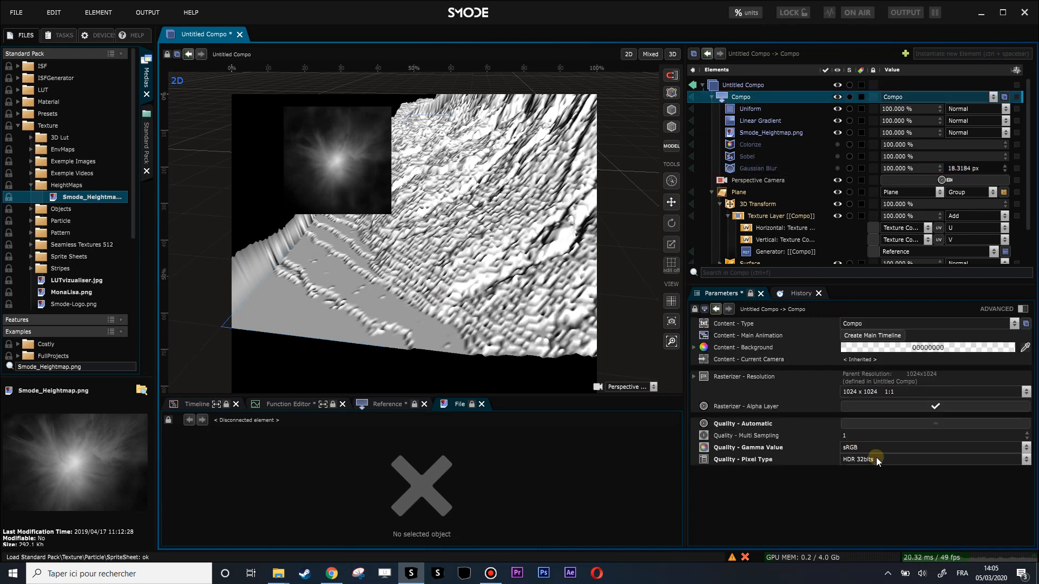
{"action": "left_click", "coordinate": [758, 133]}
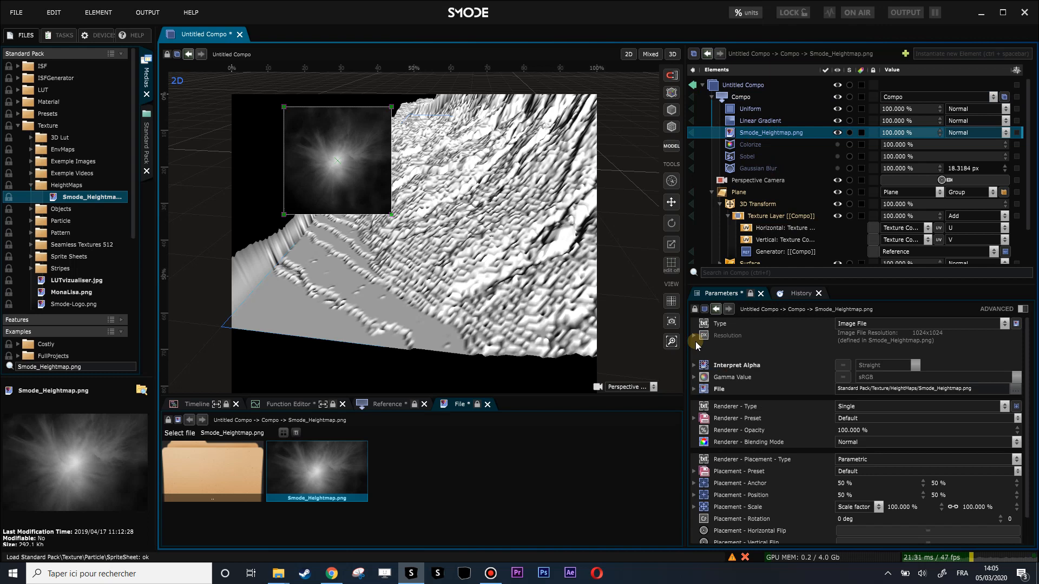
{"action": "scroll", "coordinate": [308, 148], "scroll_direction": "up", "scroll_amount": 1}
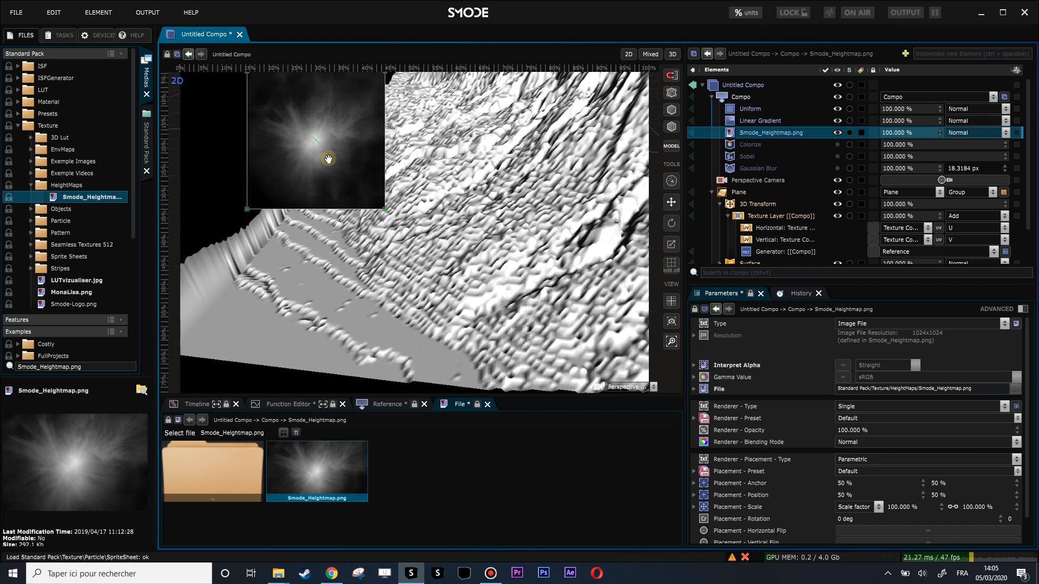
{"action": "left_click", "coordinate": [695, 334]}
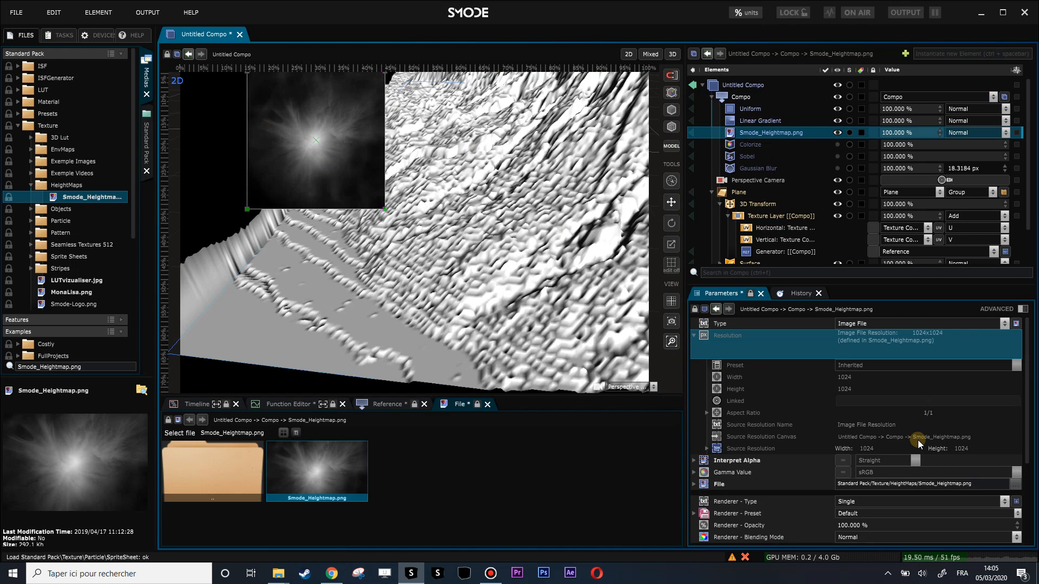
{"action": "left_click", "coordinate": [707, 449]}
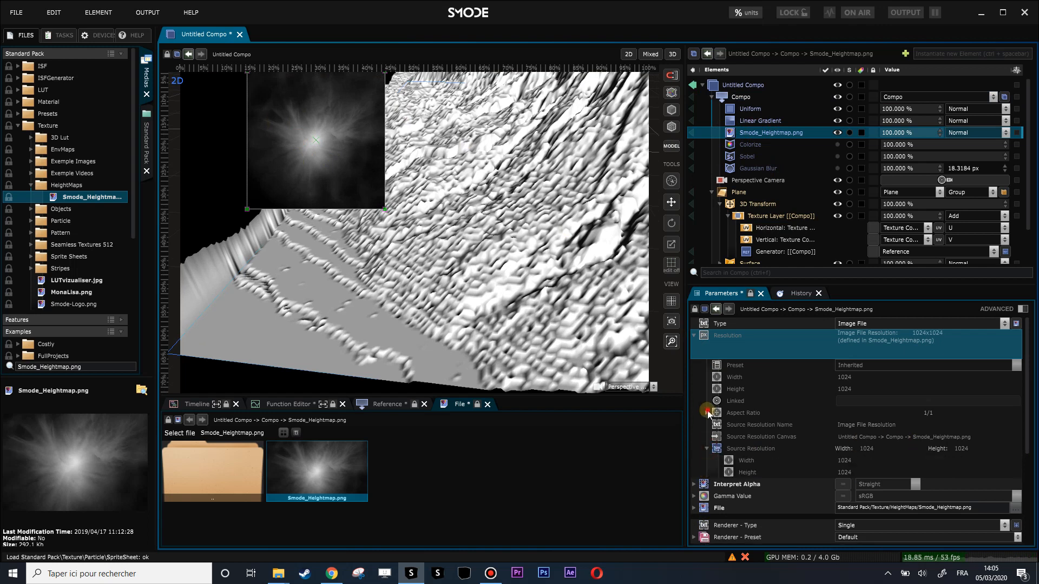
{"action": "scroll", "coordinate": [764, 426], "scroll_direction": "down", "scroll_amount": 2}
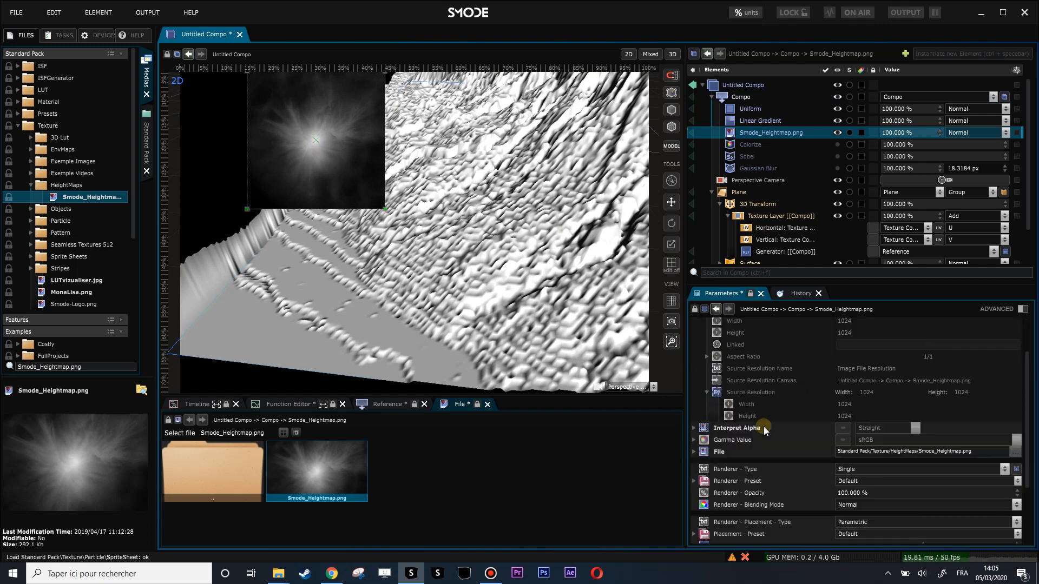
Step: Check the heightmap's Interpret Alpha parameter and expand its file information to read the bit depth details
{"action": "left_click", "coordinate": [692, 428]}
{"action": "left_click", "coordinate": [694, 428]}
{"action": "left_click_drag", "start_coordinate": [101, 378], "coordinate": [100, 278]}
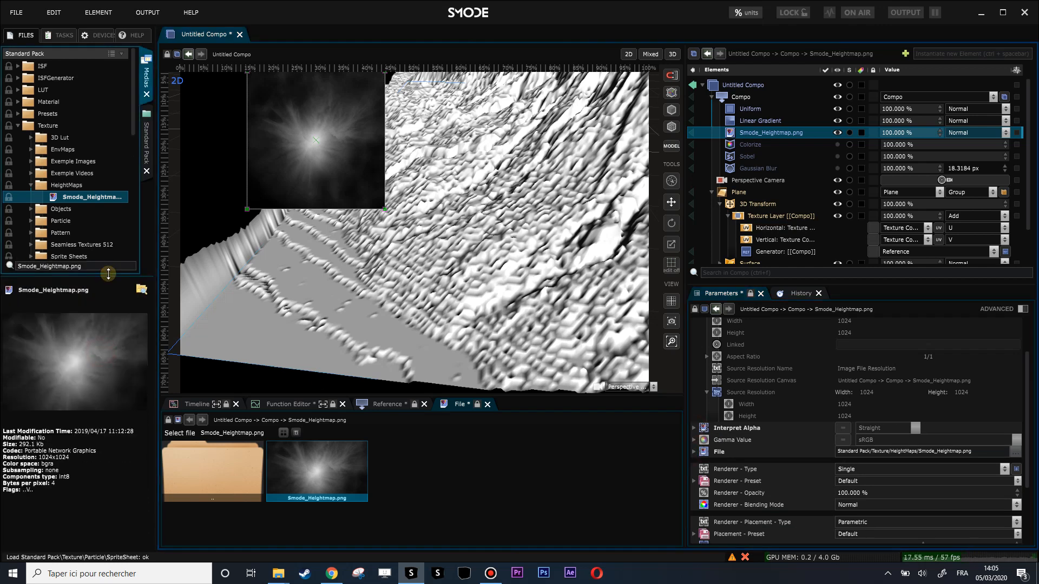
{"action": "left_click", "coordinate": [65, 480]}
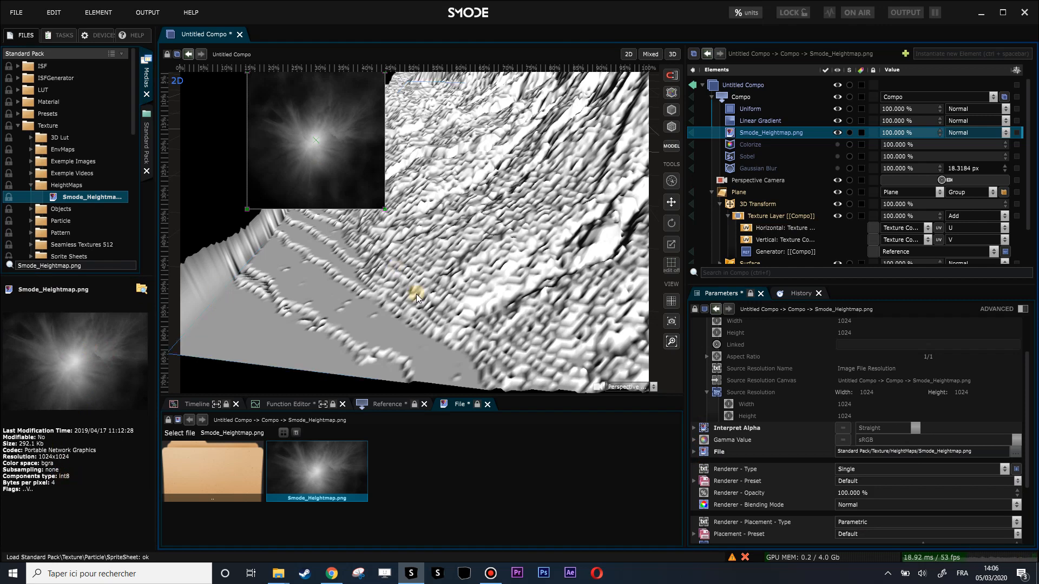
Step: Inspect the stepped relief from a wider view and re-enable the Gaussian Blur in the shared compo
{"action": "scroll", "coordinate": [403, 243], "scroll_direction": "down", "scroll_amount": 2}
{"action": "left_click_drag", "start_coordinate": [424, 237], "coordinate": [467, 265]}
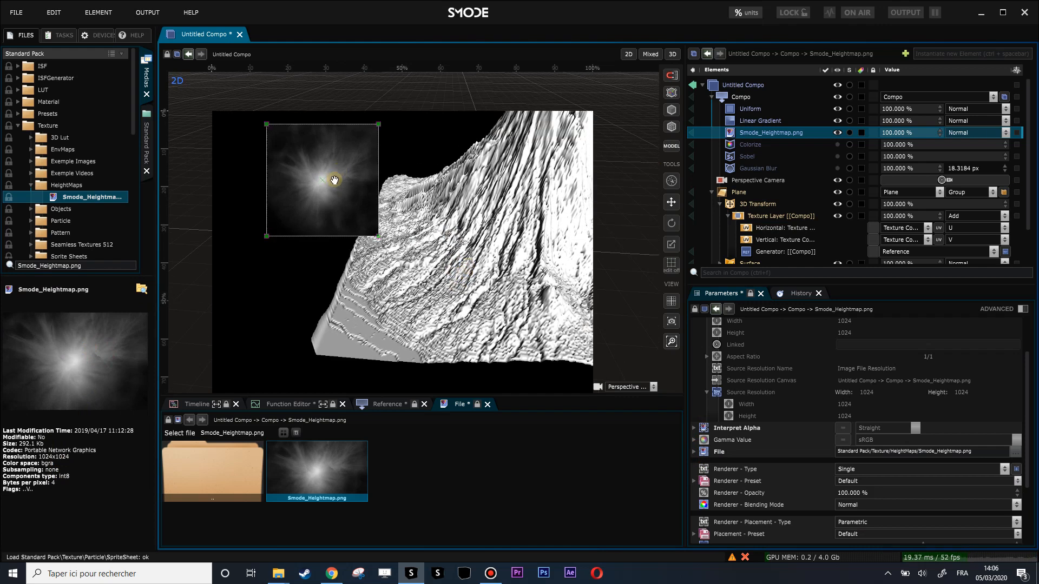
{"action": "scroll", "coordinate": [334, 157], "scroll_direction": "up", "scroll_amount": 3}
{"action": "scroll", "coordinate": [324, 179], "scroll_direction": "down", "scroll_amount": 2}
{"action": "left_click", "coordinate": [754, 167]}
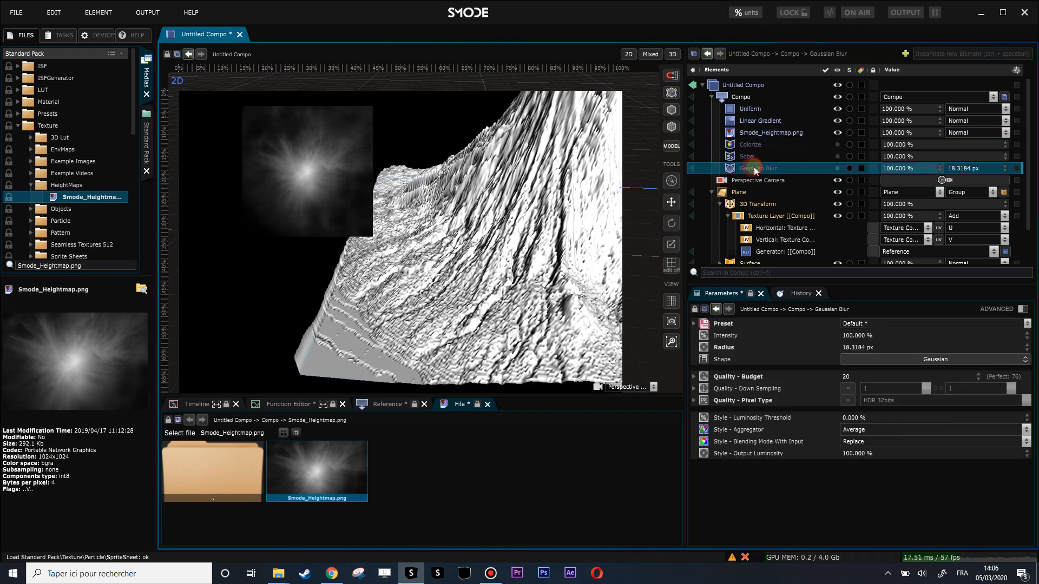
Step: Try a quality budget of 1 on the Gaussian Blur and undo it
{"action": "left_click", "coordinate": [853, 378]}
{"action": "type", "text": "1"}
{"action": "key", "text": "Return"}
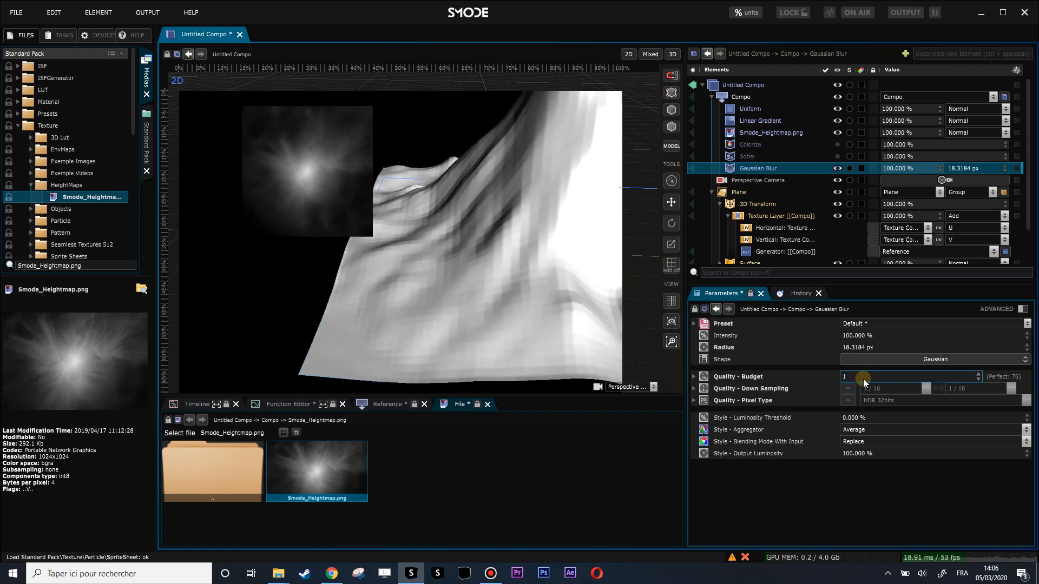
{"action": "key", "text": "ctrl+z"}
Step: Set the Gaussian Blur radius to about 10.74 px and enable its pixel type override with HDR 32bits
{"action": "left_click", "coordinate": [854, 347]}
{"action": "type", "text": "1"}
{"action": "key", "text": "Return"}
{"action": "left_click_drag", "start_coordinate": [856, 347], "coordinate": [1018, 285]}
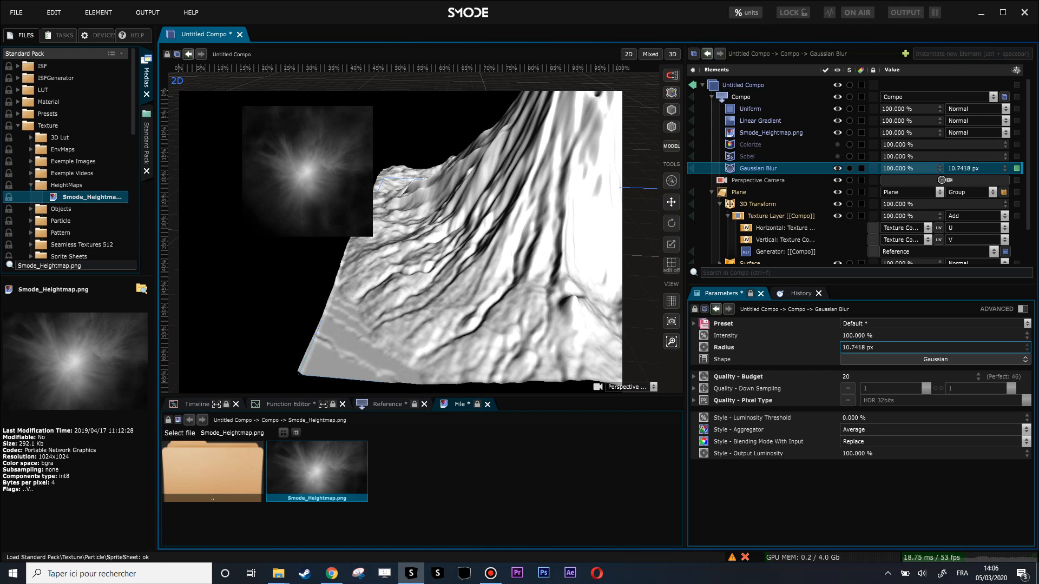
{"action": "left_click", "coordinate": [848, 402]}
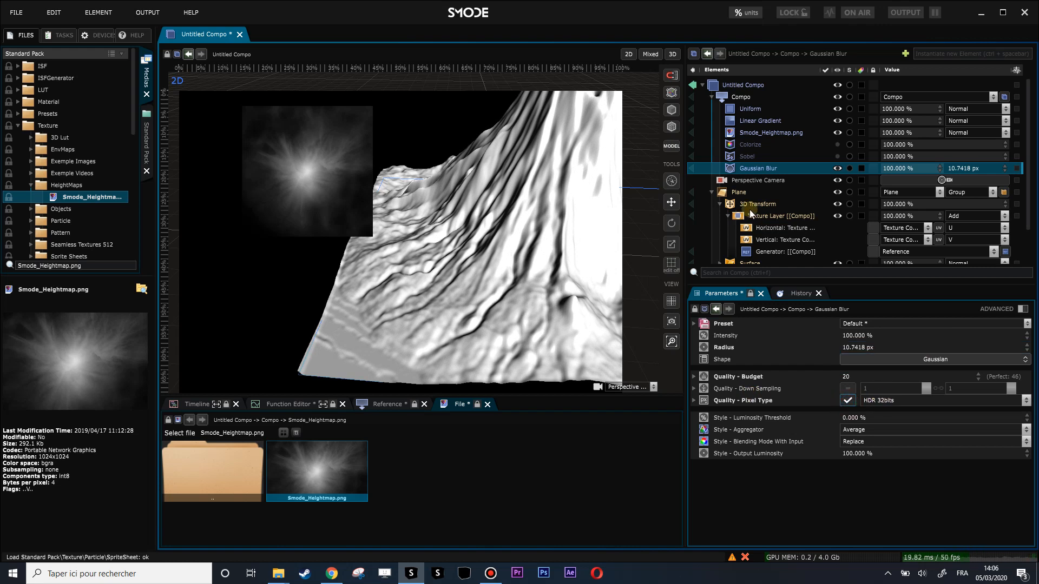
Step: Inspect the smoothed mountain from several views, try another Gaussian Blur radius and undo it
{"action": "scroll", "coordinate": [416, 291], "scroll_direction": "up", "scroll_amount": 5}
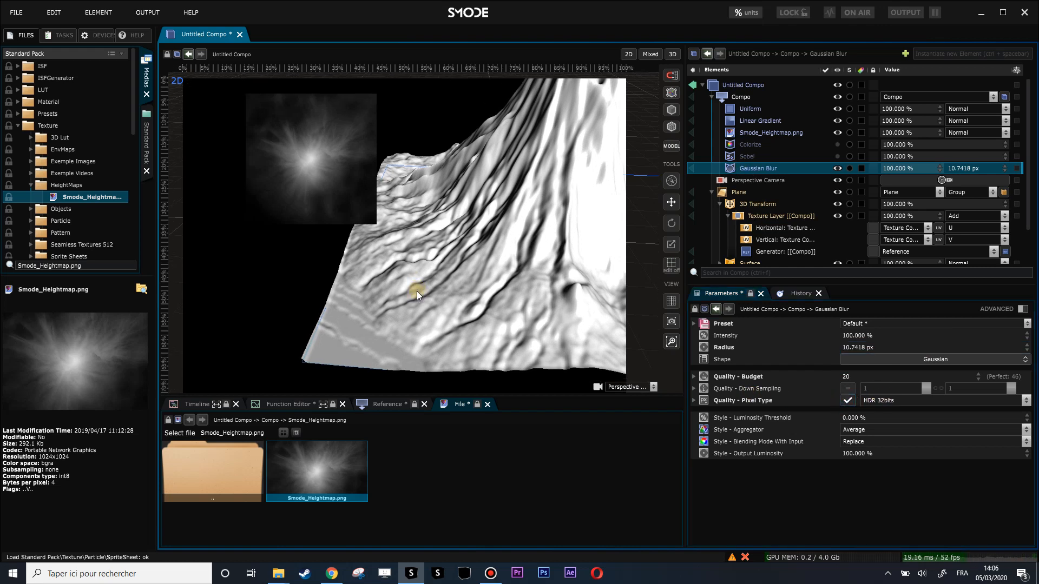
{"action": "scroll", "coordinate": [434, 311], "scroll_direction": "down", "scroll_amount": 1}
{"action": "left_click_drag", "start_coordinate": [457, 248], "coordinate": [485, 165]}
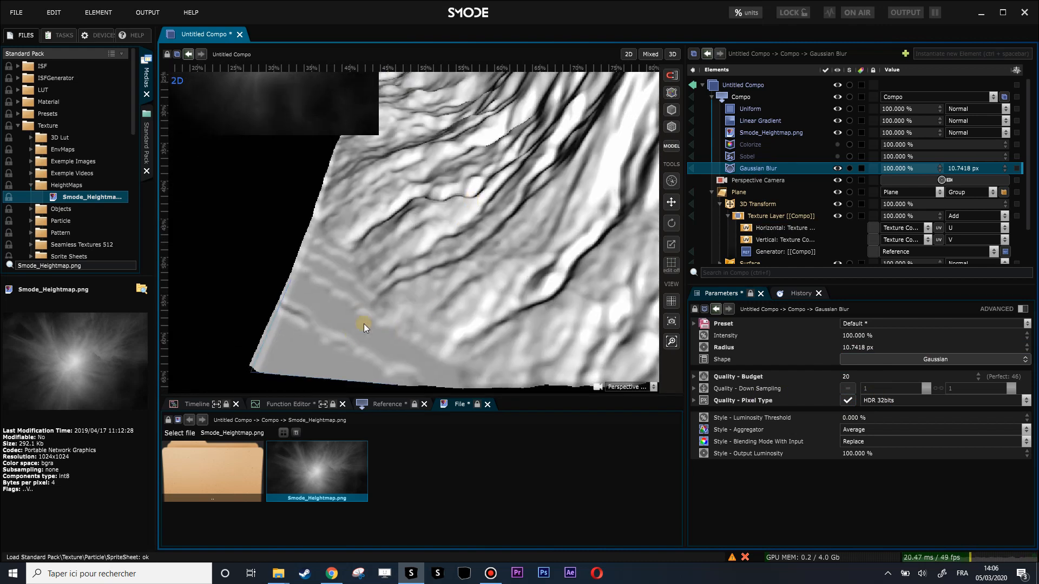
{"action": "scroll", "coordinate": [466, 312], "scroll_direction": "down", "scroll_amount": 4}
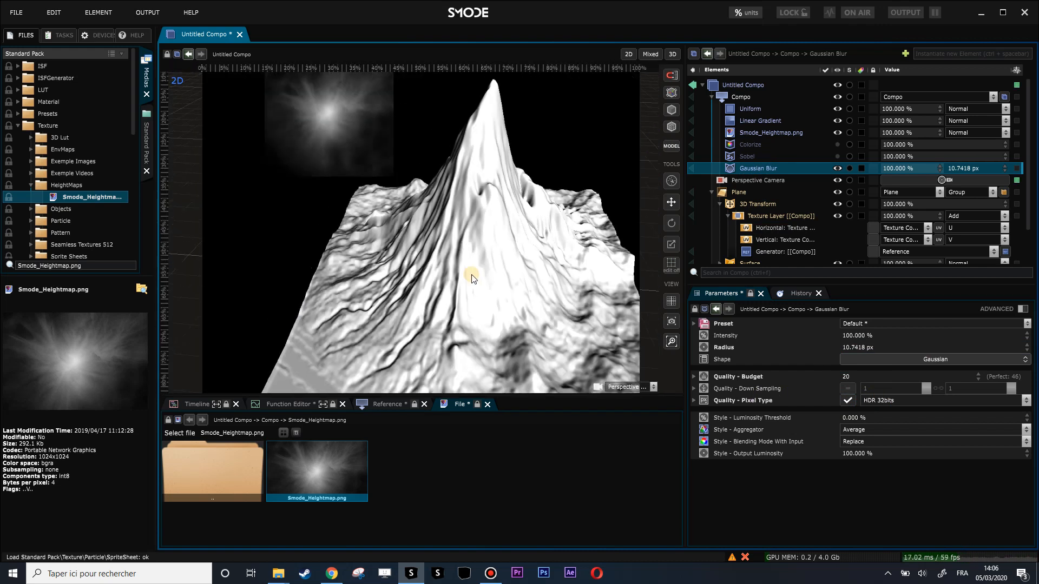
{"action": "left_click_drag", "start_coordinate": [865, 347], "coordinate": [866, 325]}
{"action": "key", "text": "ctrl+z"}
Step: Compare the mountain relief with the Gaussian Blur switched off and on
{"action": "left_click", "coordinate": [761, 164]}
{"action": "key", "text": "h"}
{"action": "key", "text": "h"}
{"action": "key", "text": "h"}
{"action": "key", "text": "h"}
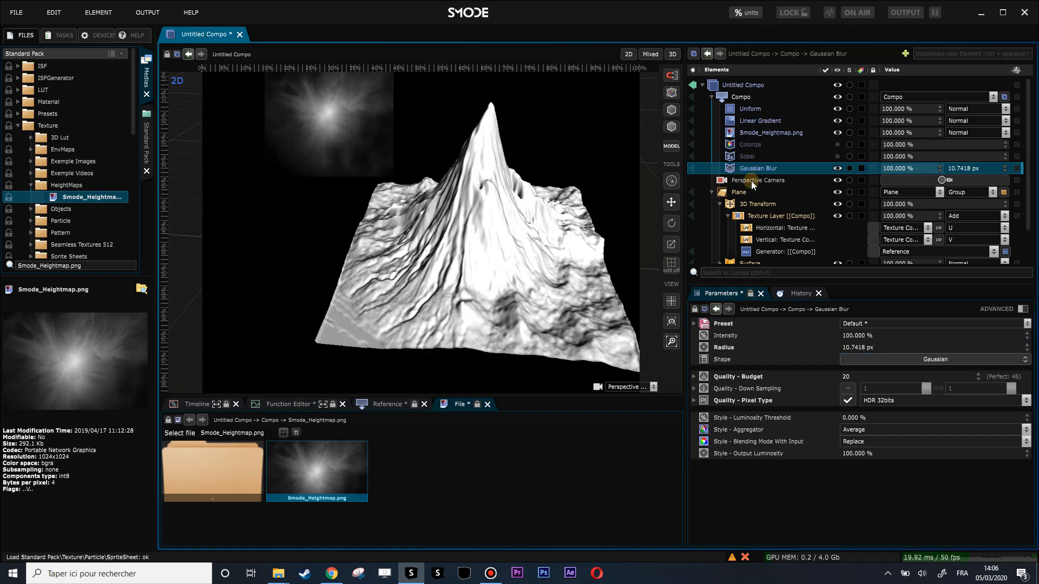